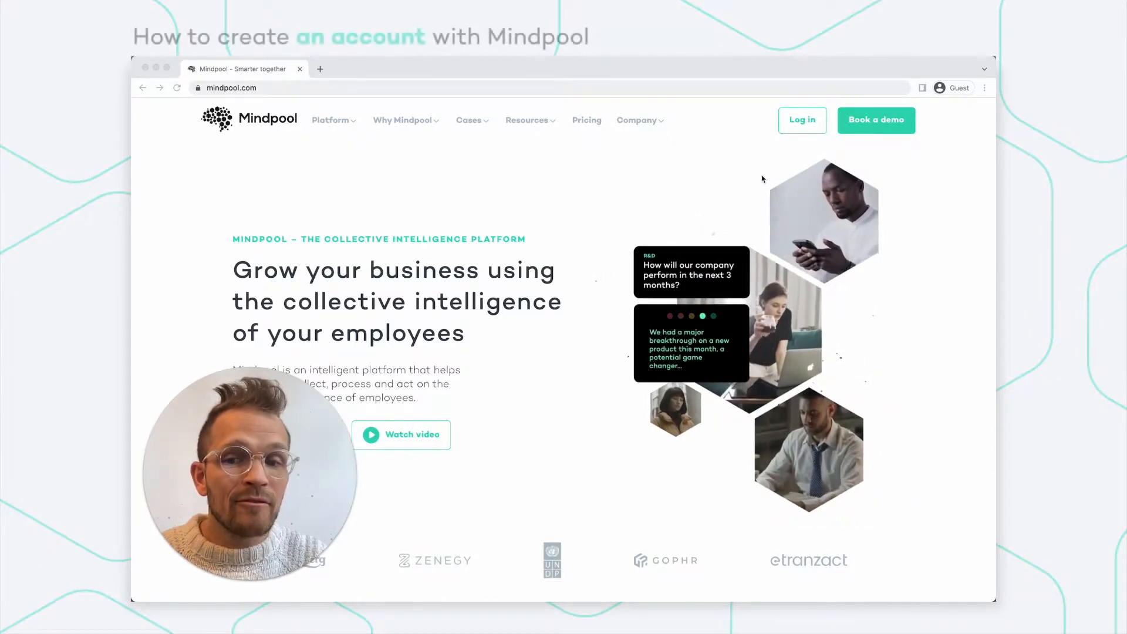
Start a demo booking with company name 'Company Limited' and job title 'CEO'.
left_click(572, 89)
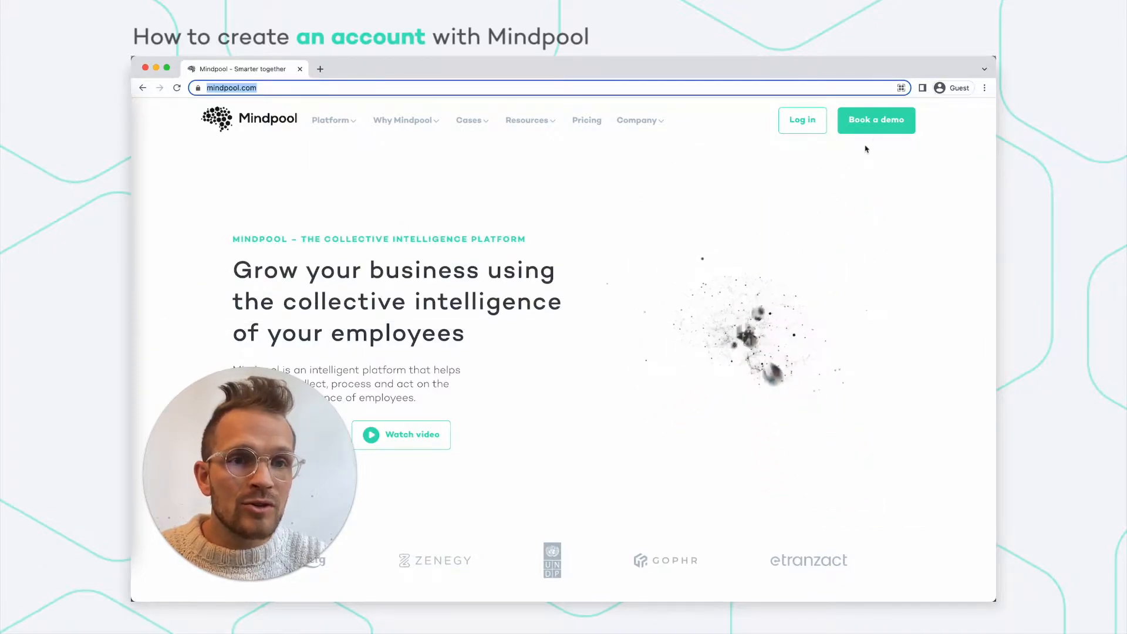
left_click(877, 125)
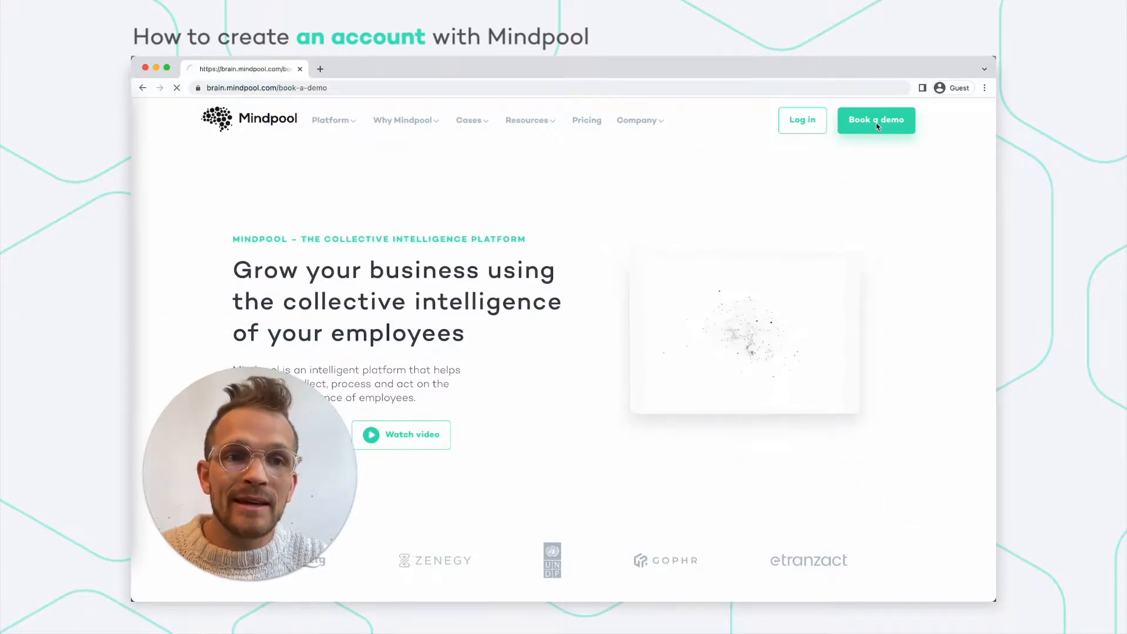
left_click(599, 287)
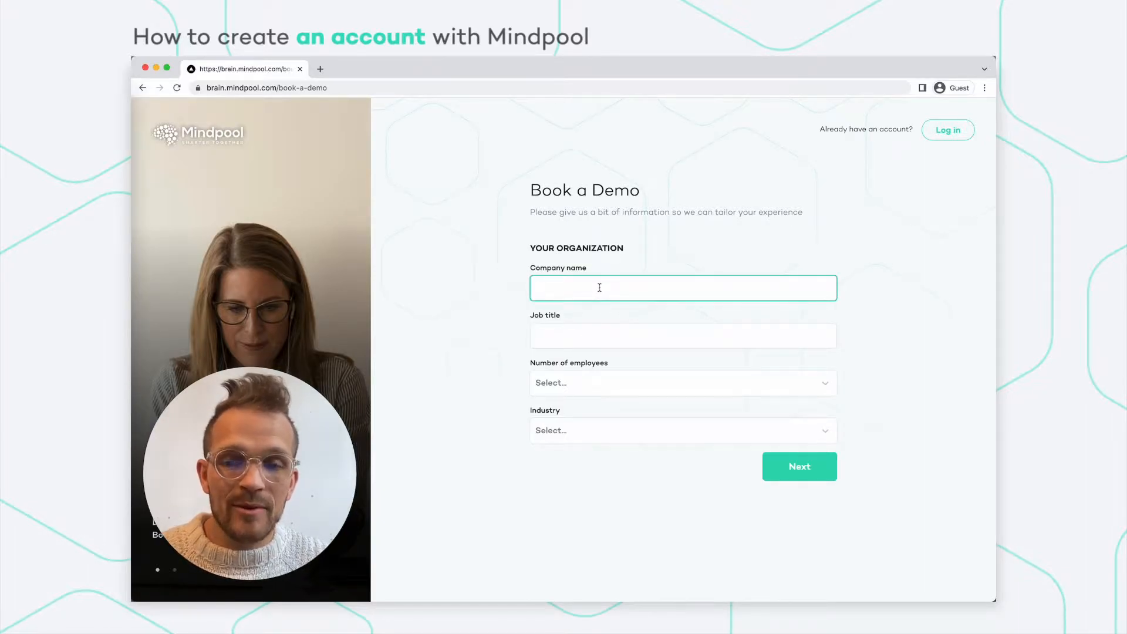
type("Company Limited")
key("Tab")
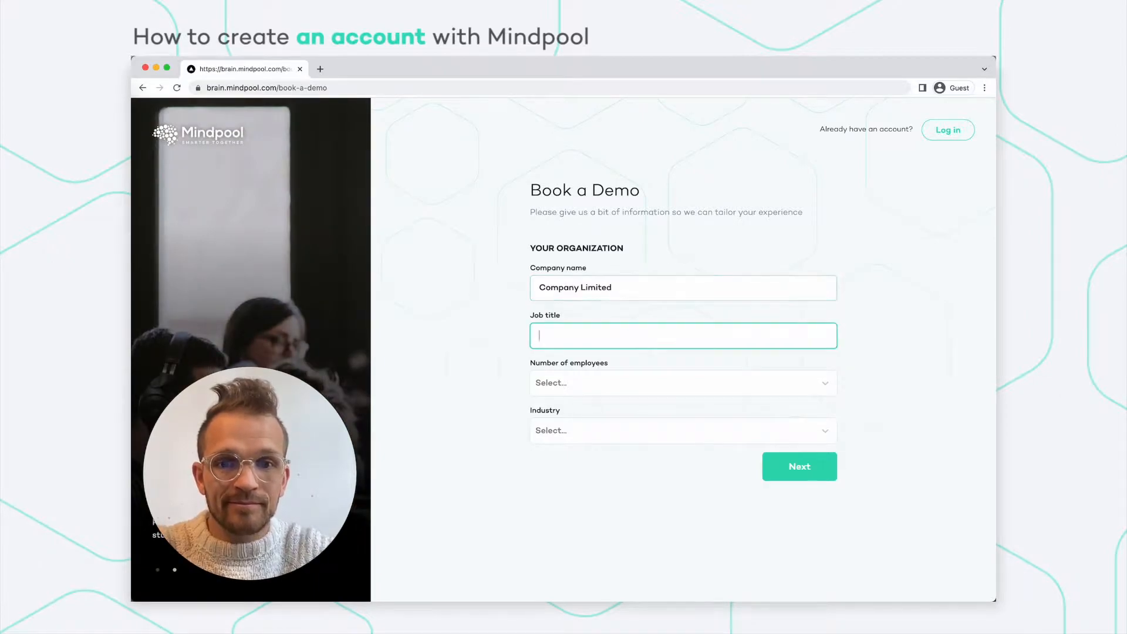
type("C")
Choose 250 - 499 employees and the Energy & Utilities industry, then continue to personal info.
left_click(583, 382)
left_click(581, 456)
left_click(566, 439)
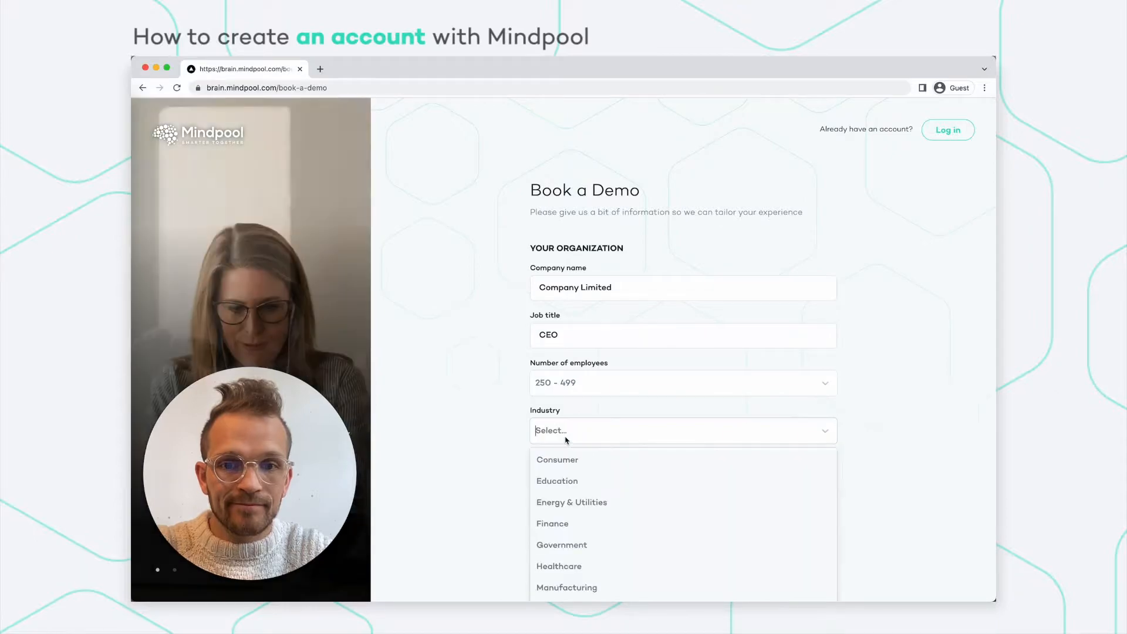
left_click(560, 502)
left_click(781, 470)
left_click(615, 315)
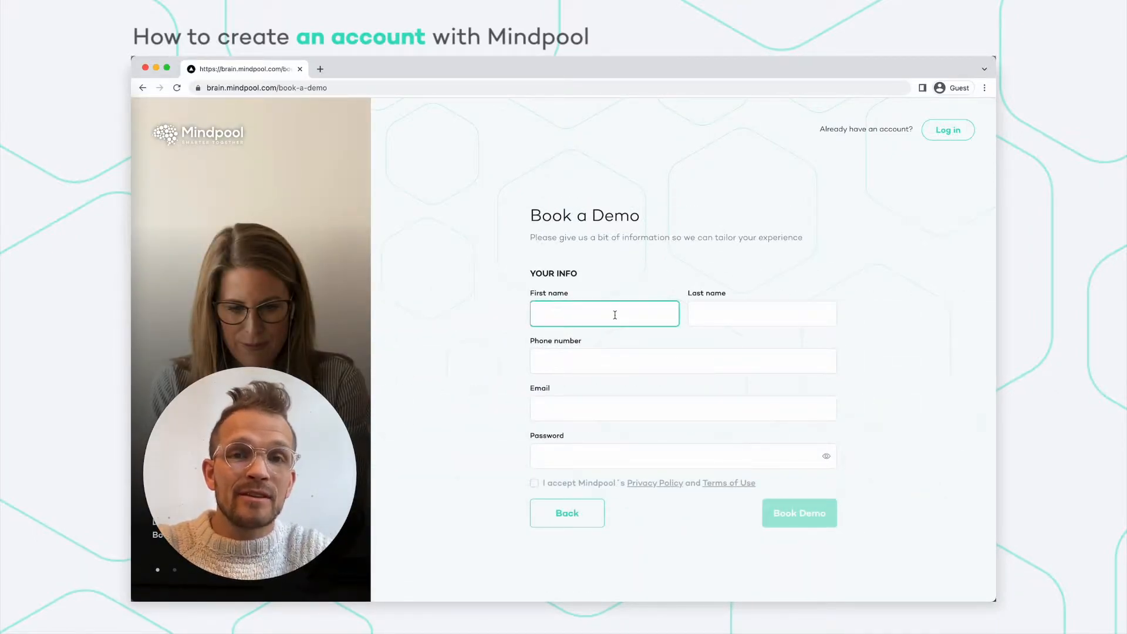
Enter the user's first and last name, accept the privacy policy and terms, and submit the booking.
key("Tab")
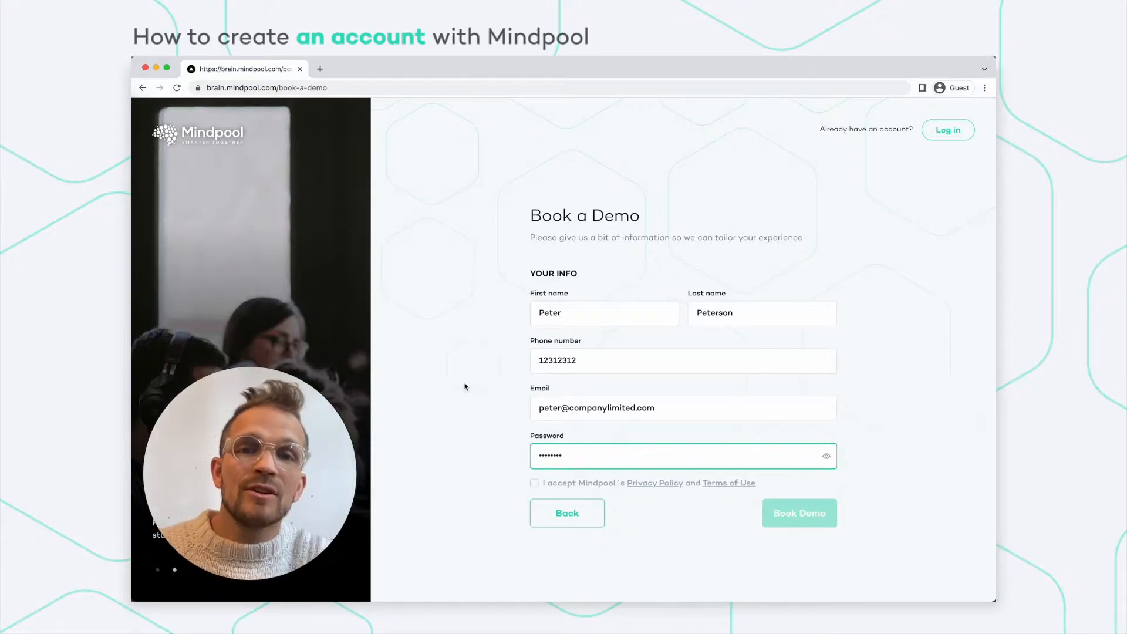
left_click(534, 484)
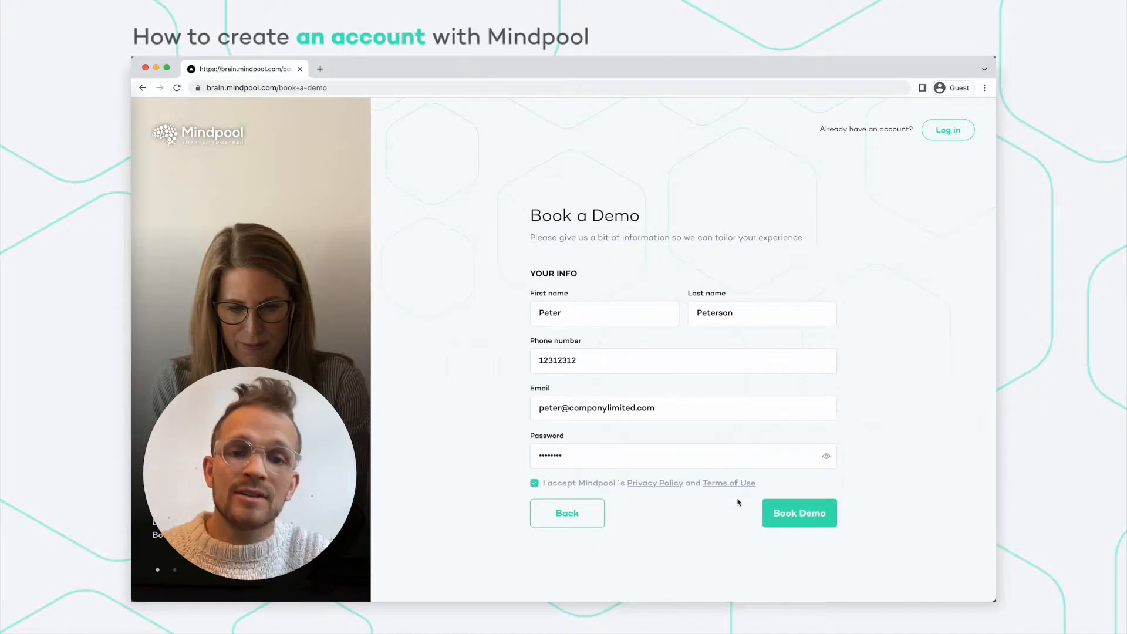
left_click(790, 514)
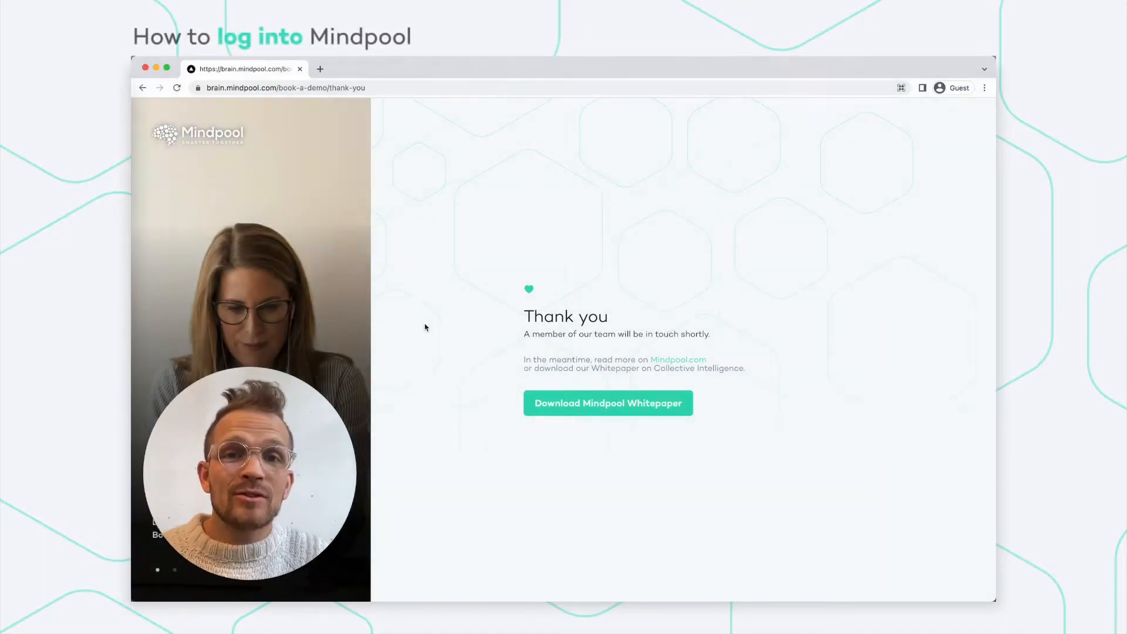
Load mindpool.com and go to the Log in page.
left_click(363, 88)
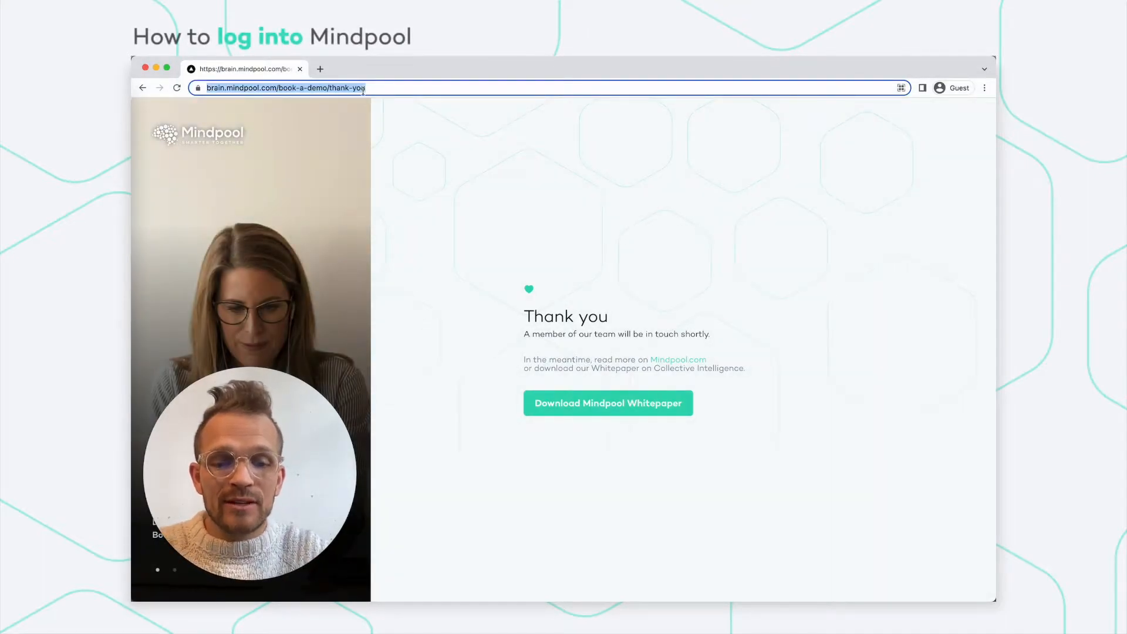
type("mind")
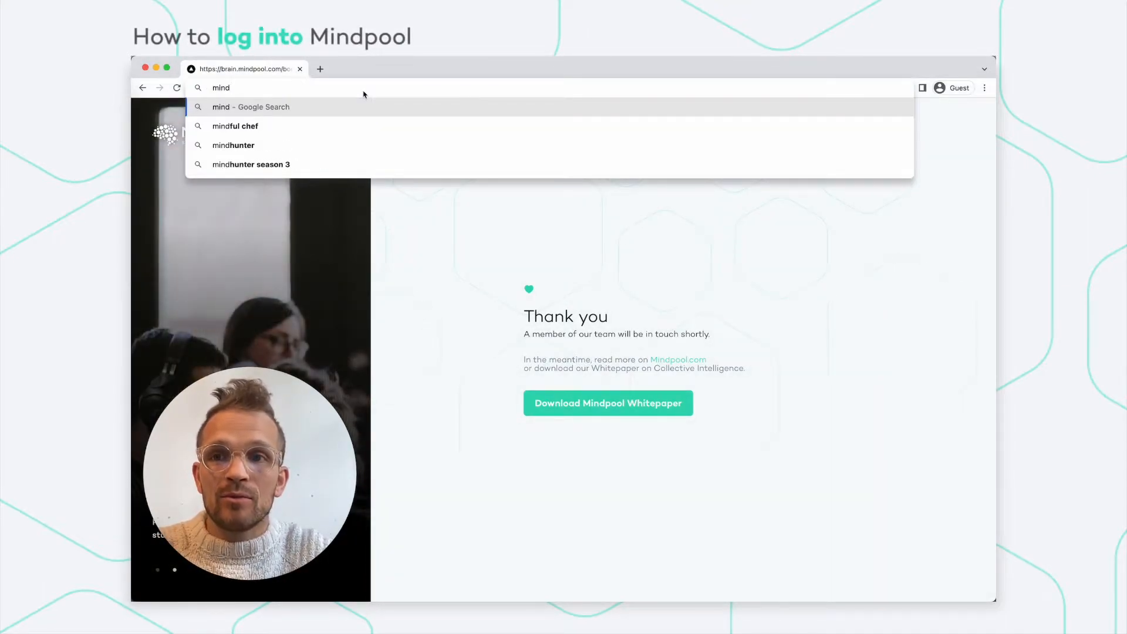
type("pool.com")
key("Return")
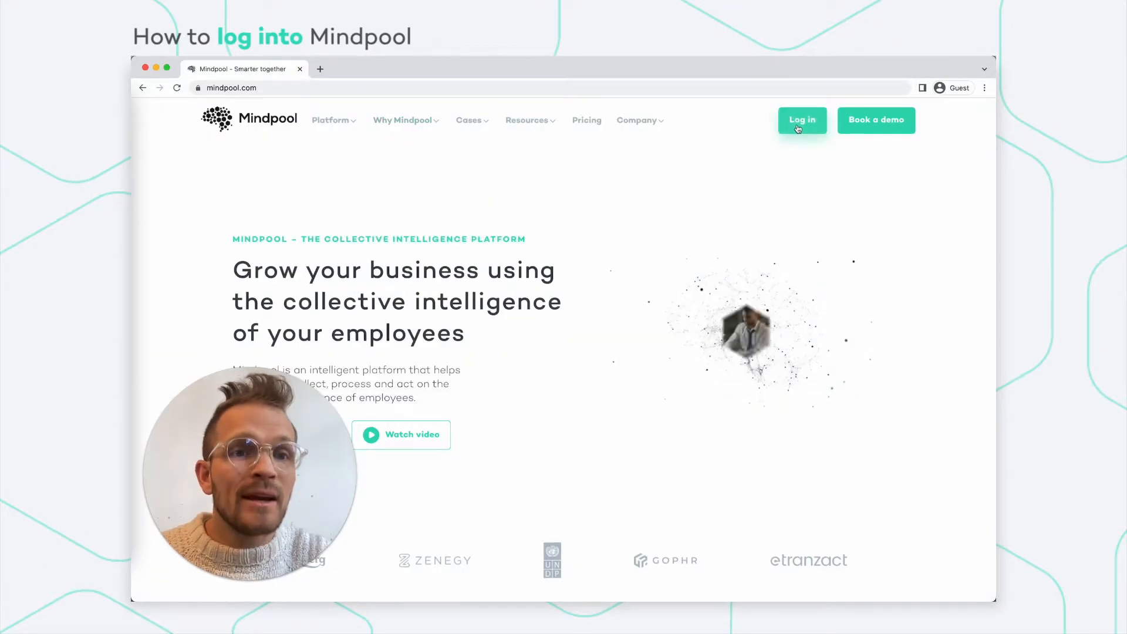
left_click(798, 129)
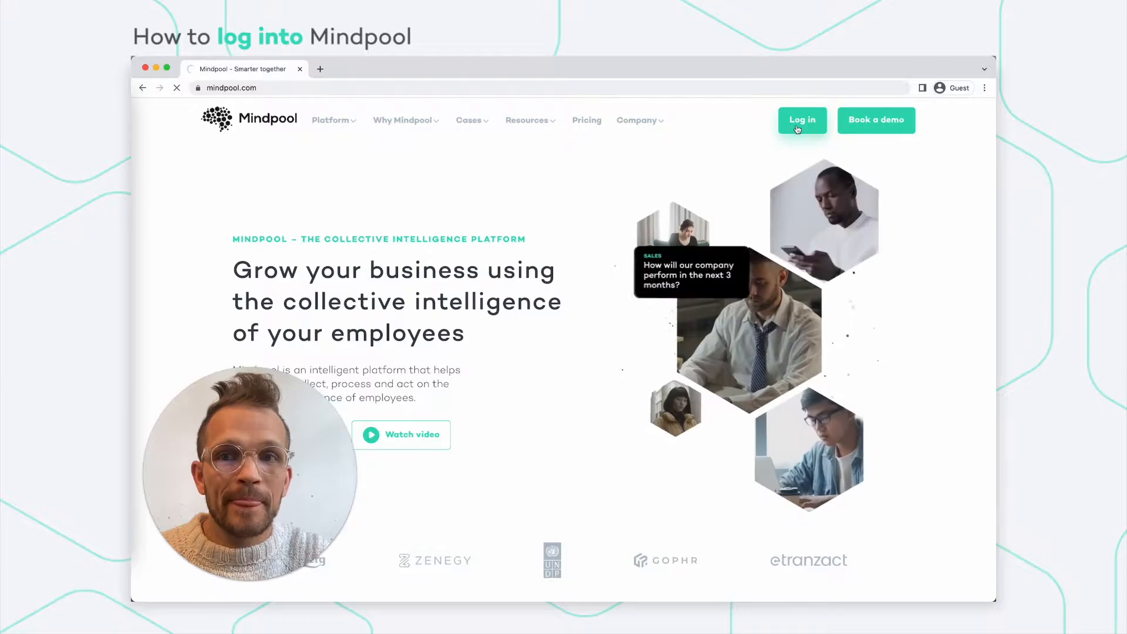
Enter the account e-mail and password on the sign-in form.
left_click(576, 358)
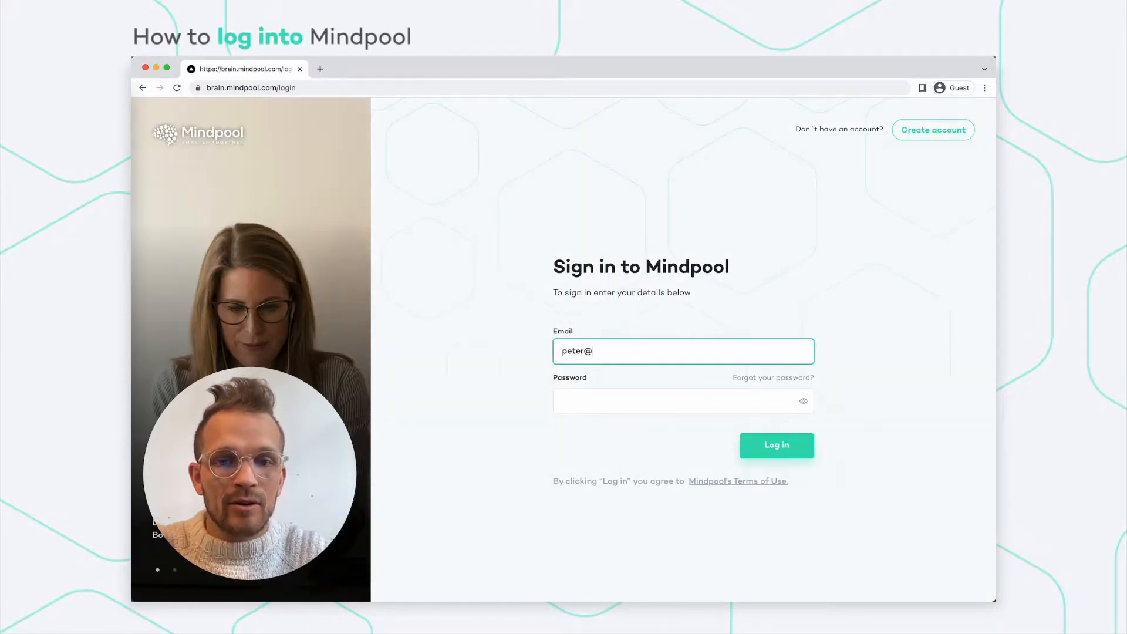
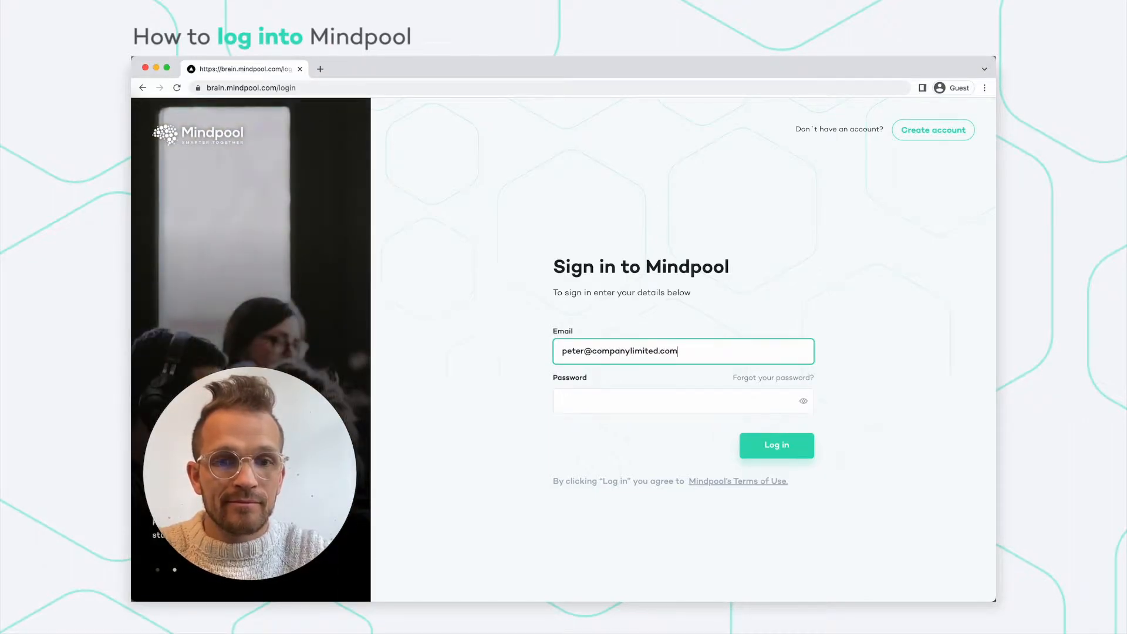
key("Tab")
key("Tab")
type("••")
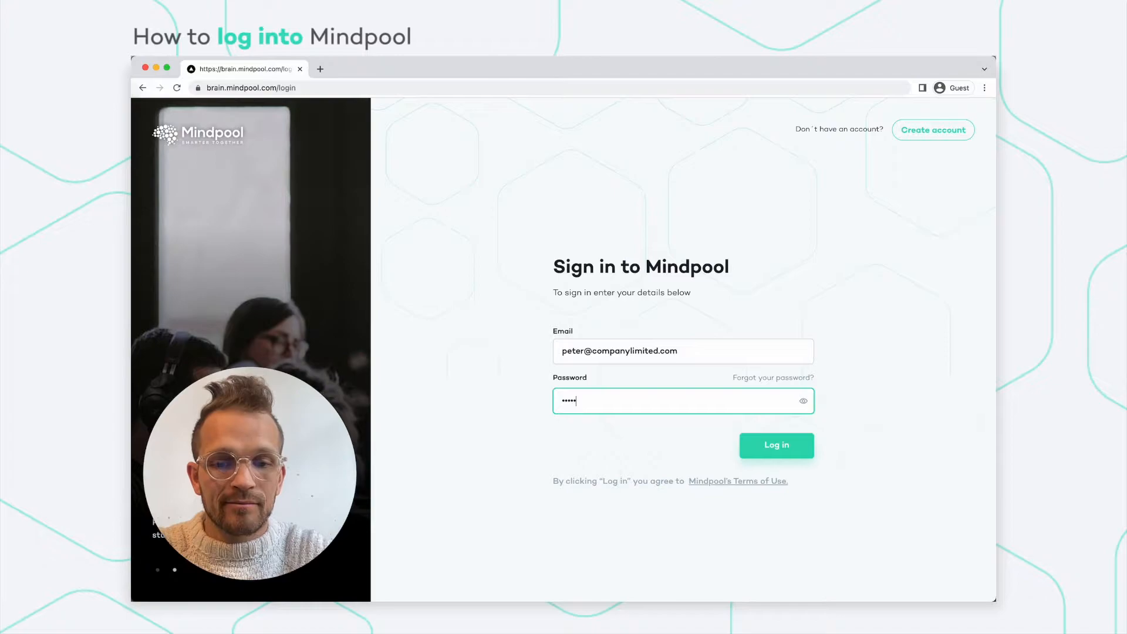
Log in and look over the home dashboard's Mindpools, Activities and People sections.
left_click(776, 444)
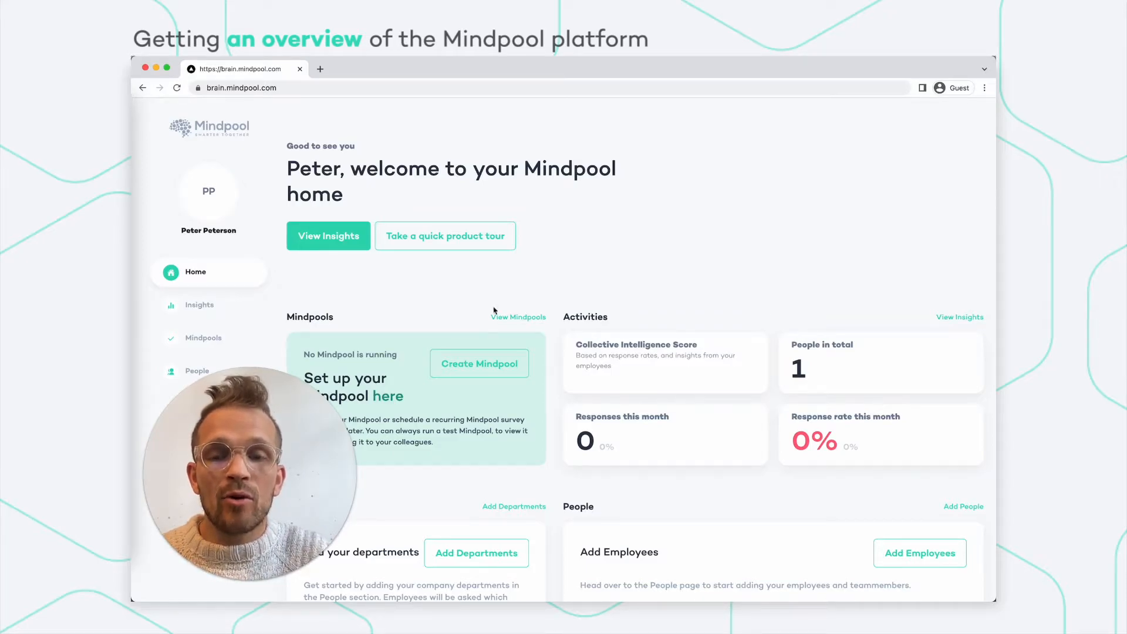
scroll(396, 294, "down", 1)
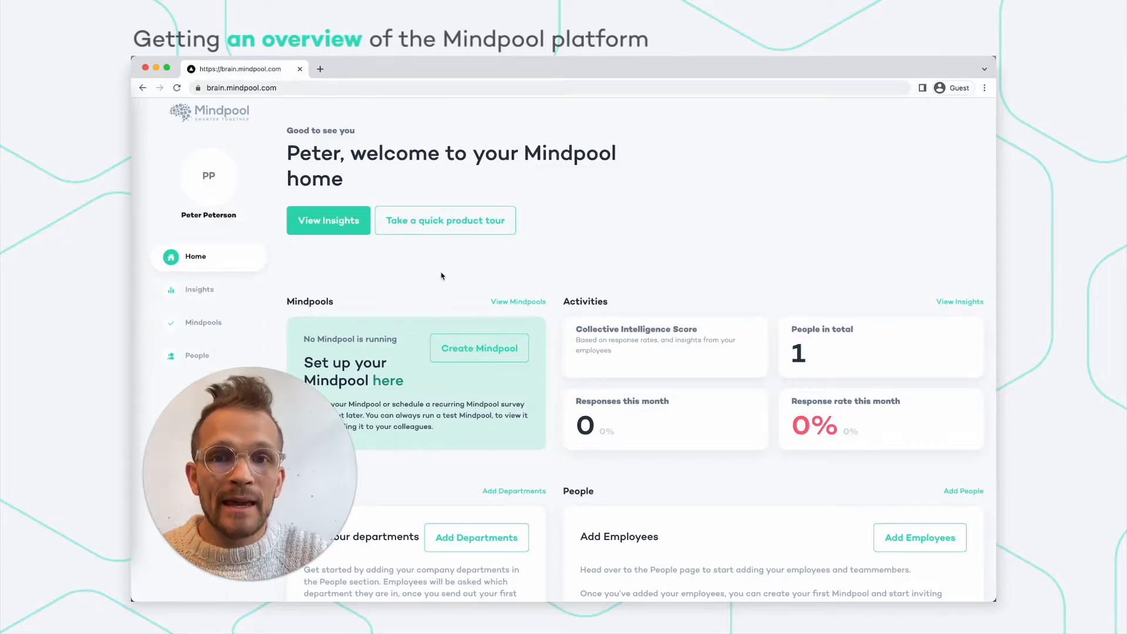
scroll(445, 276, "up", 1)
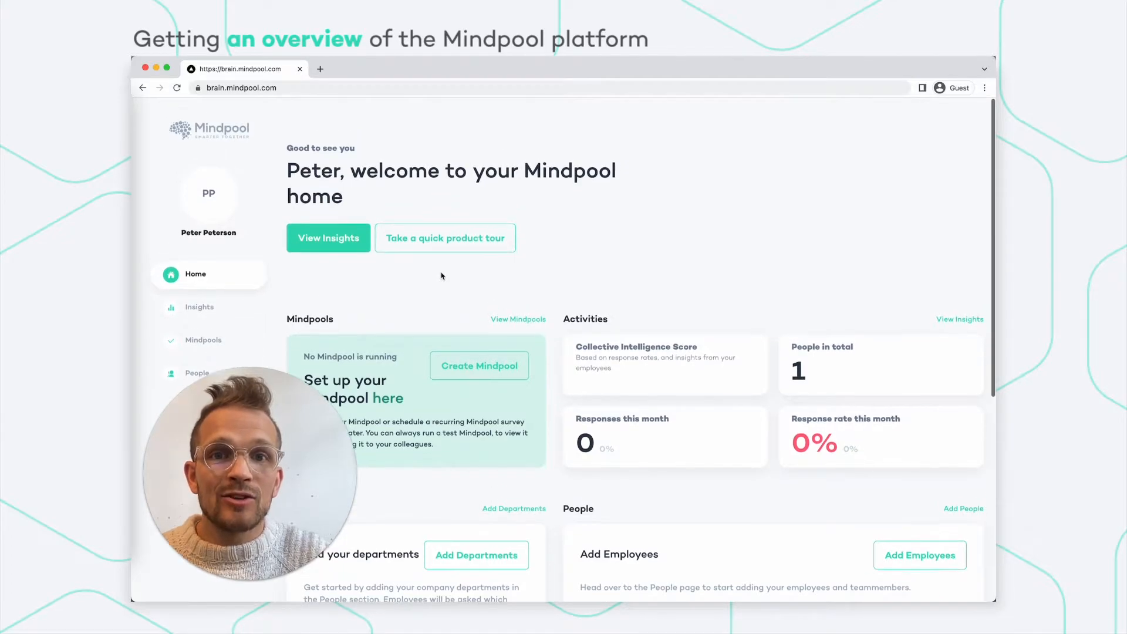
left_click(436, 242)
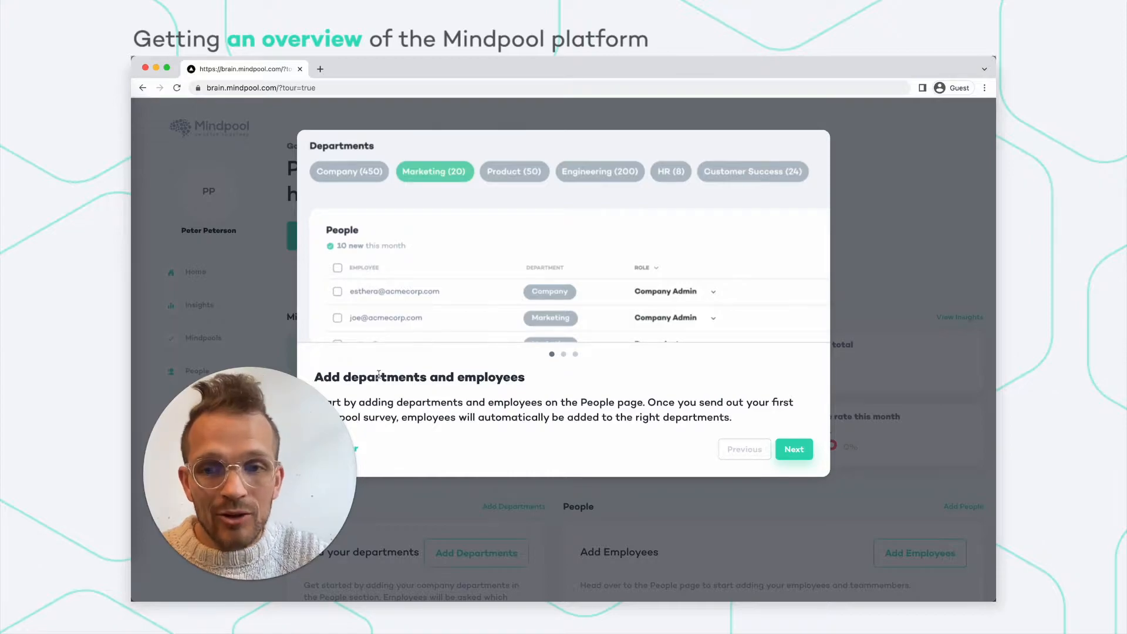
left_click(793, 450)
left_click(790, 449)
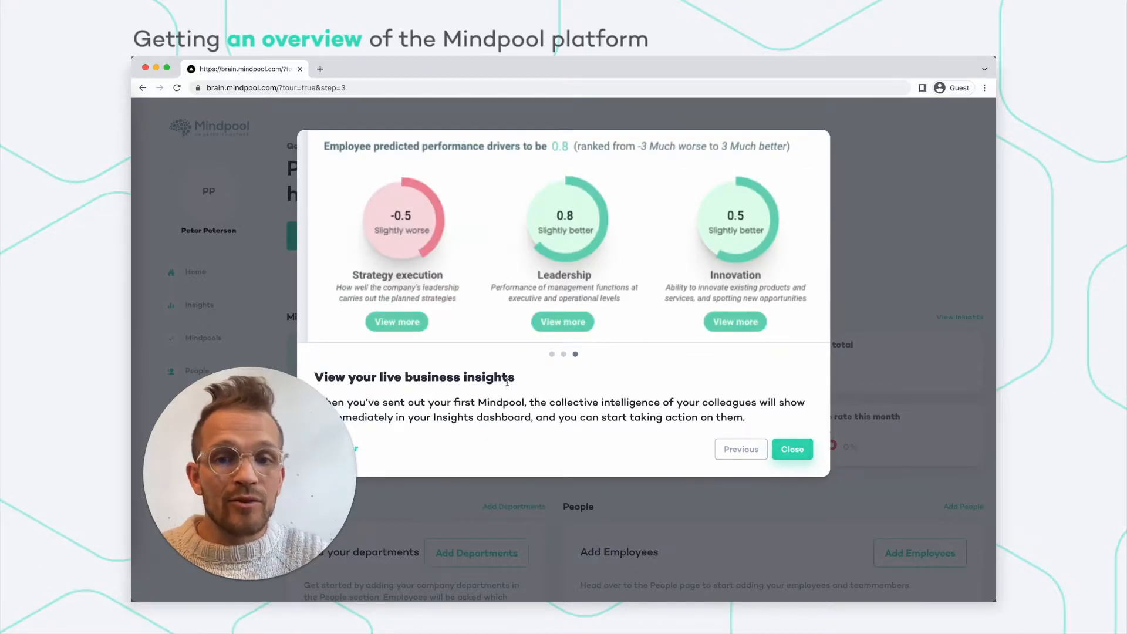
left_click(787, 450)
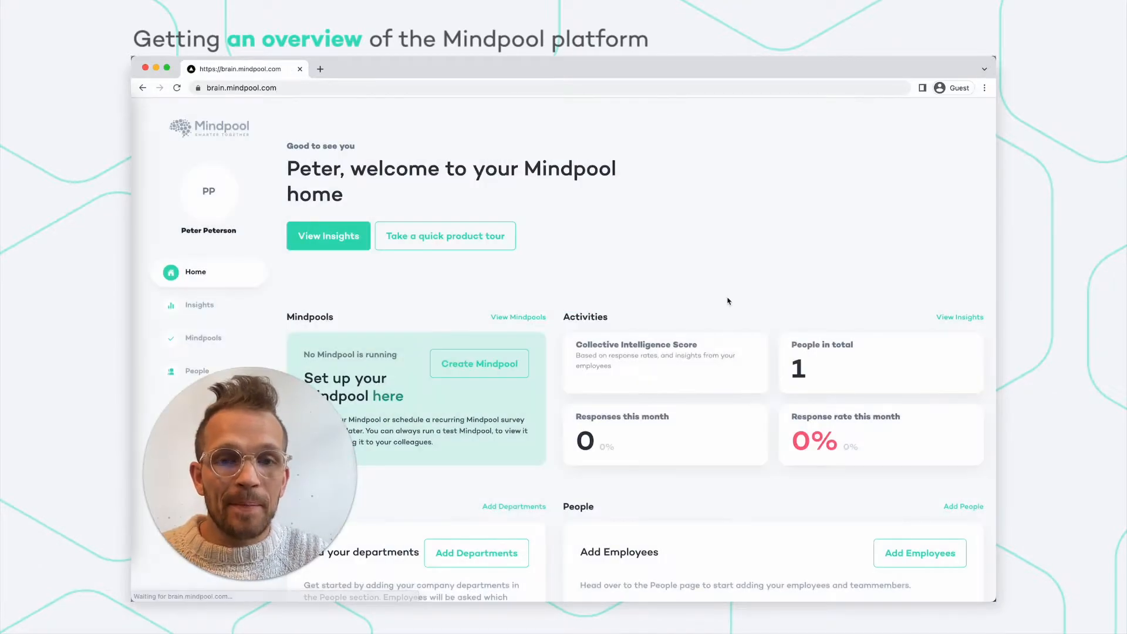
scroll(691, 266, "down", 3)
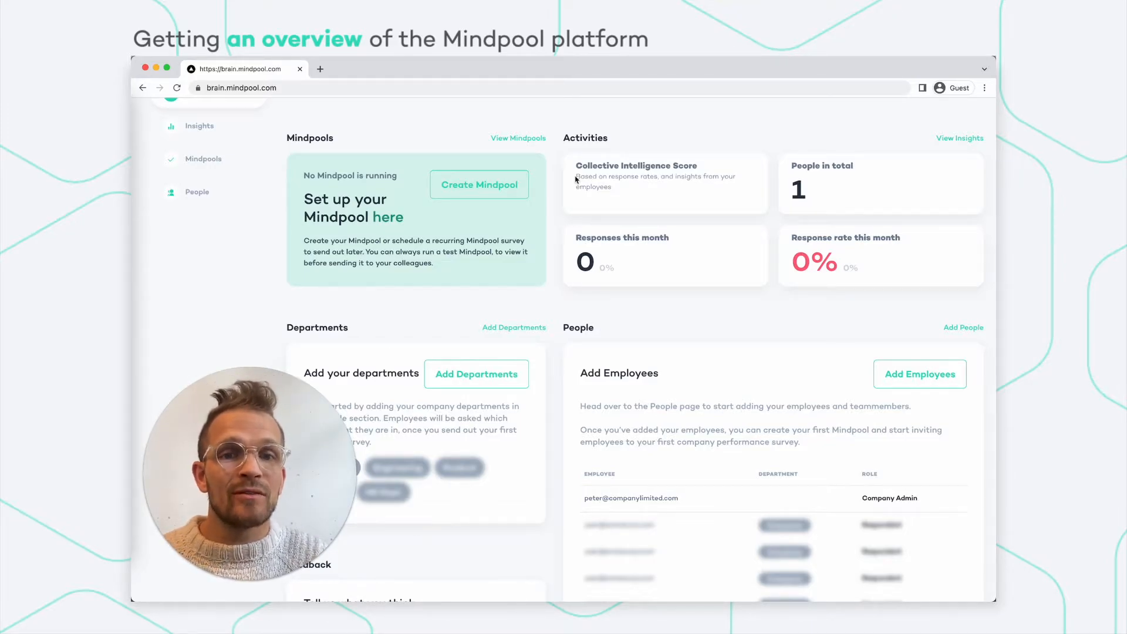
scroll(602, 258, "down", 6)
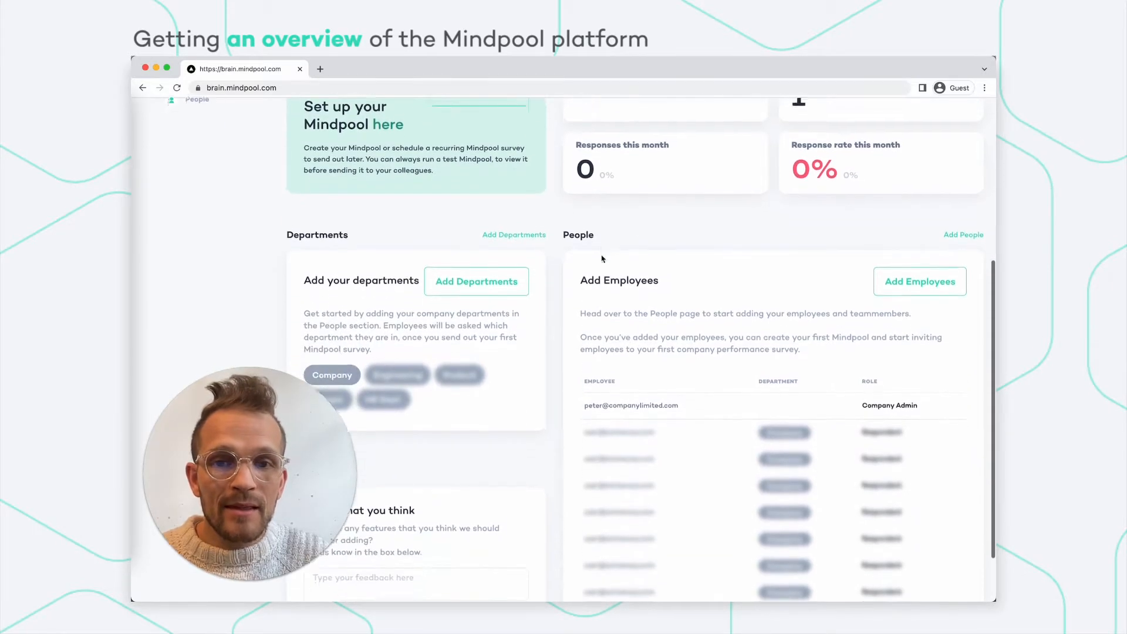
scroll(602, 256, "up", 3)
scroll(412, 232, "down", 1)
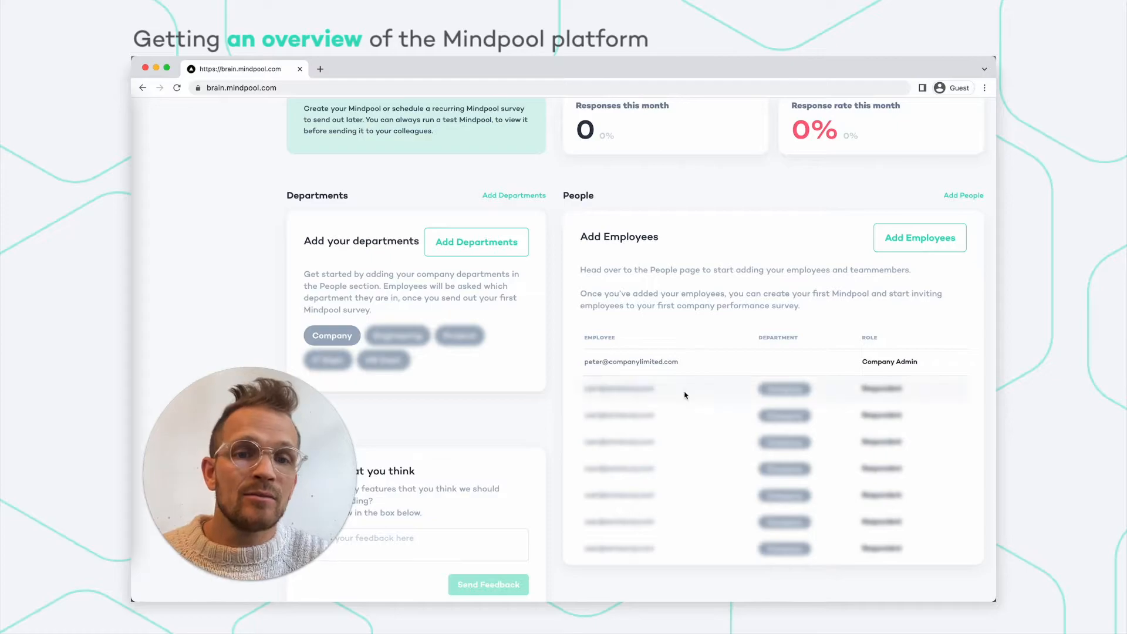
scroll(546, 429, "down", 1)
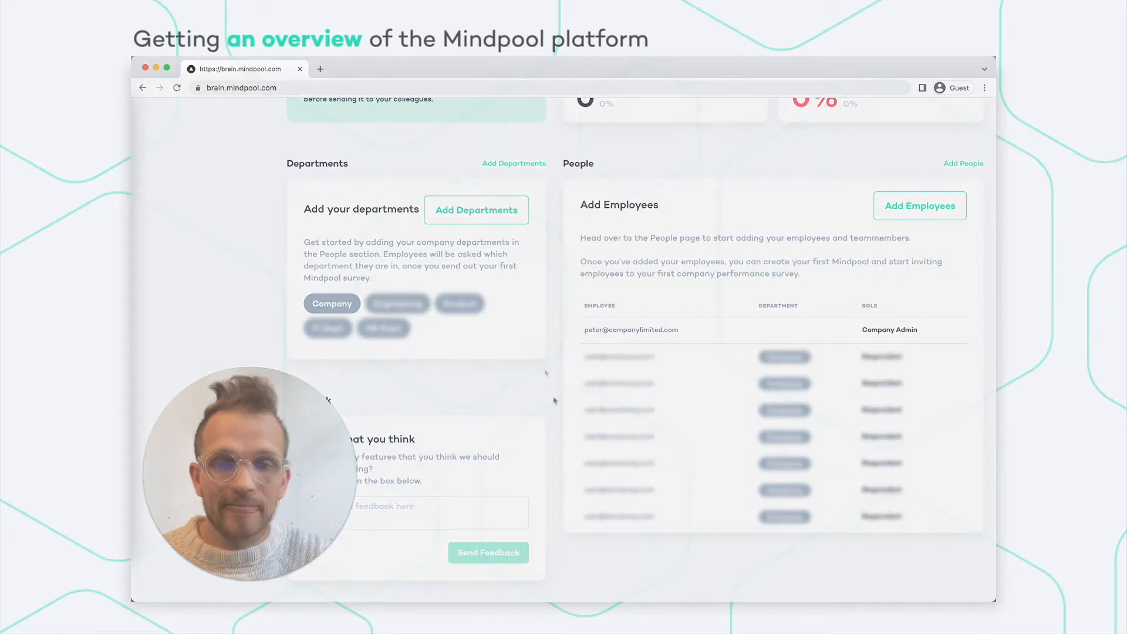
scroll(543, 405, "up", 6)
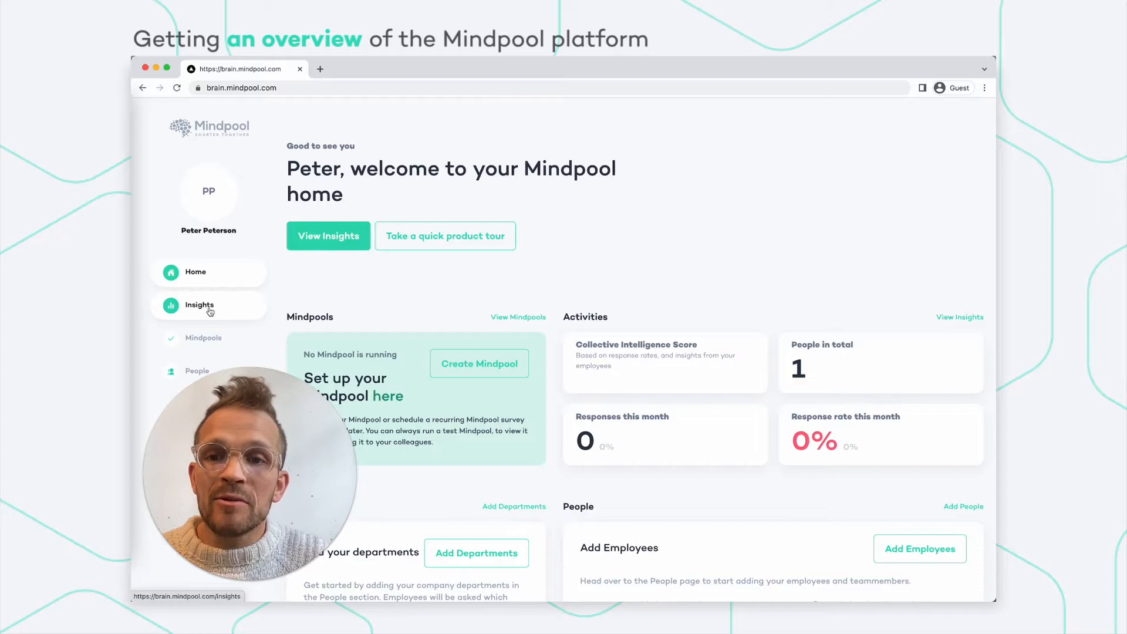
scroll(205, 300, "down", 1)
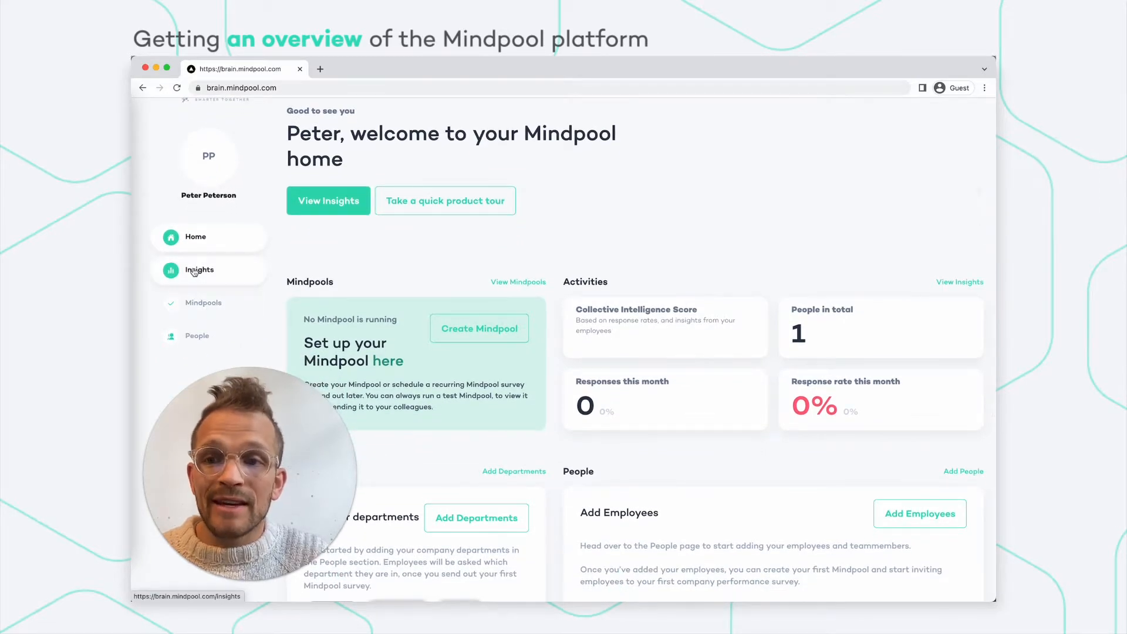
Open Insights and scroll through the empty Performance Predictions dashboard with 0 responses.
left_click(194, 271)
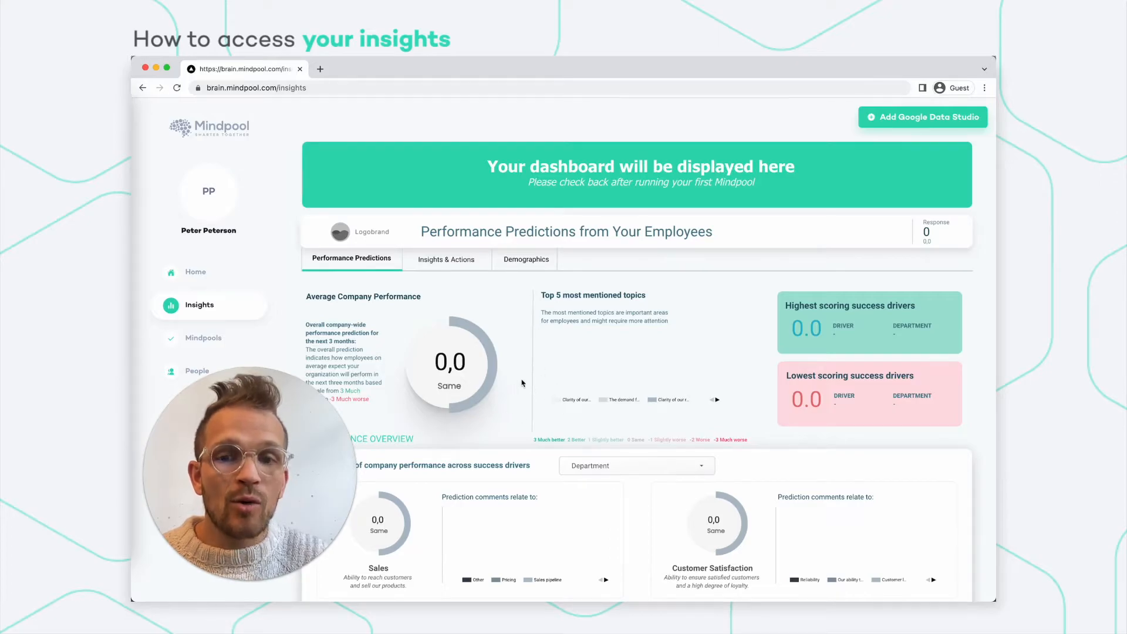
scroll(517, 418, "down", 1)
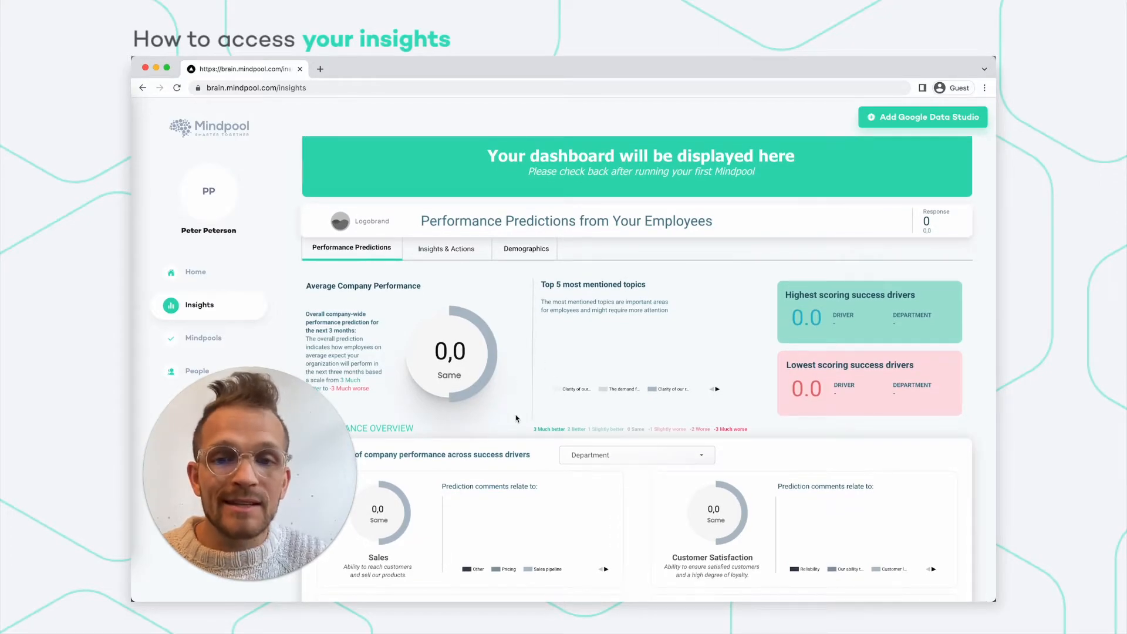
scroll(517, 418, "down", 2)
scroll(549, 349, "down", 2)
scroll(570, 366, "up", 2)
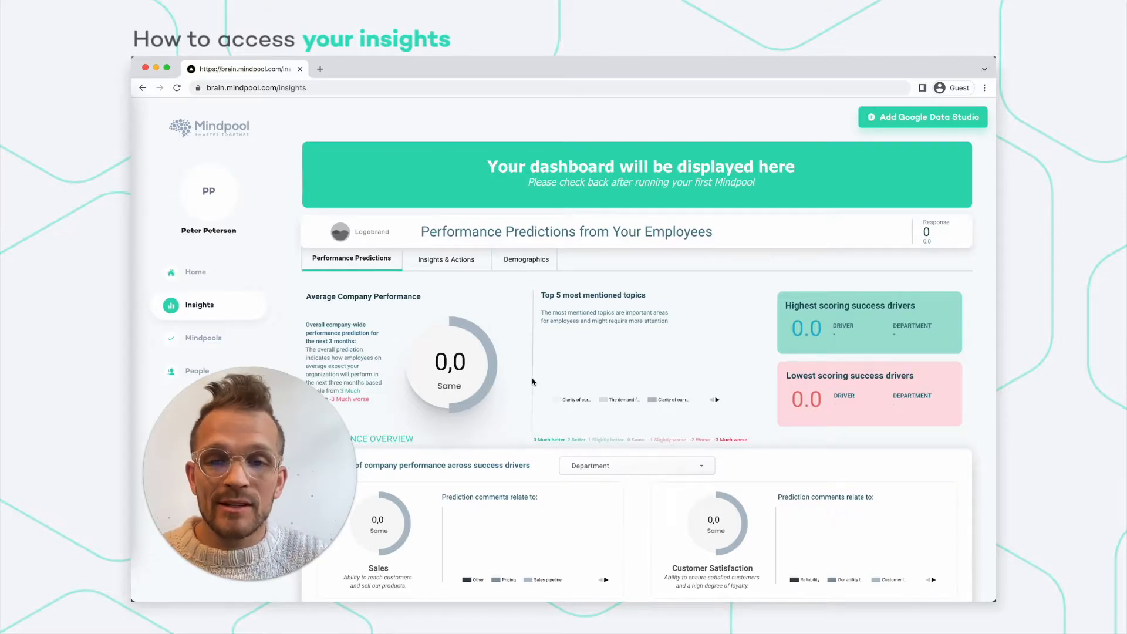
scroll(533, 382, "down", 2)
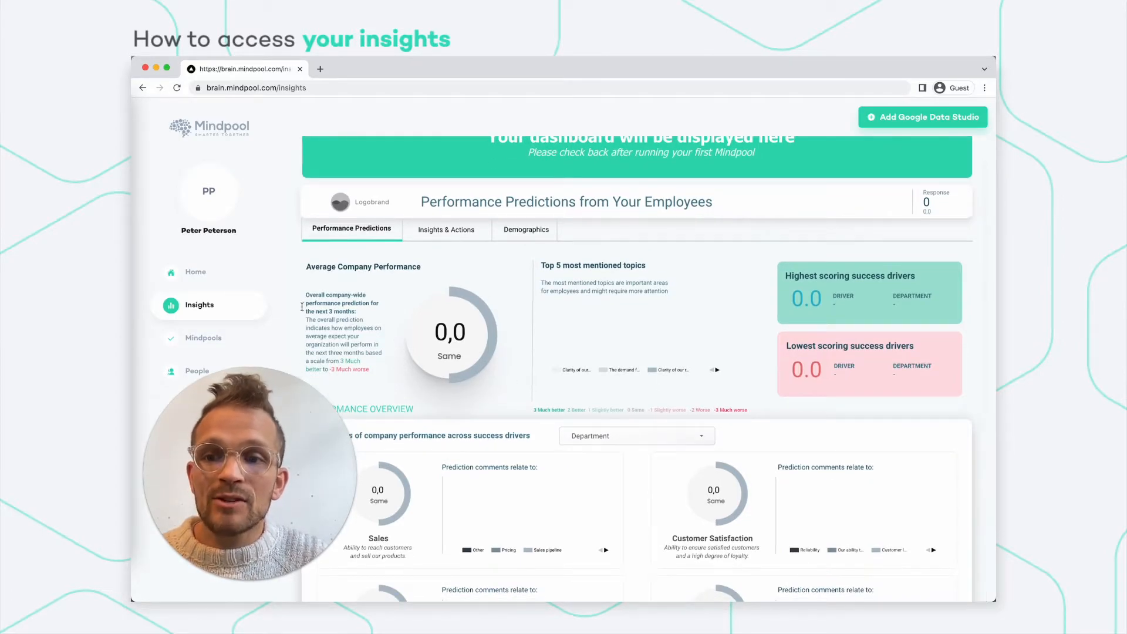
scroll(261, 291, "down", 2)
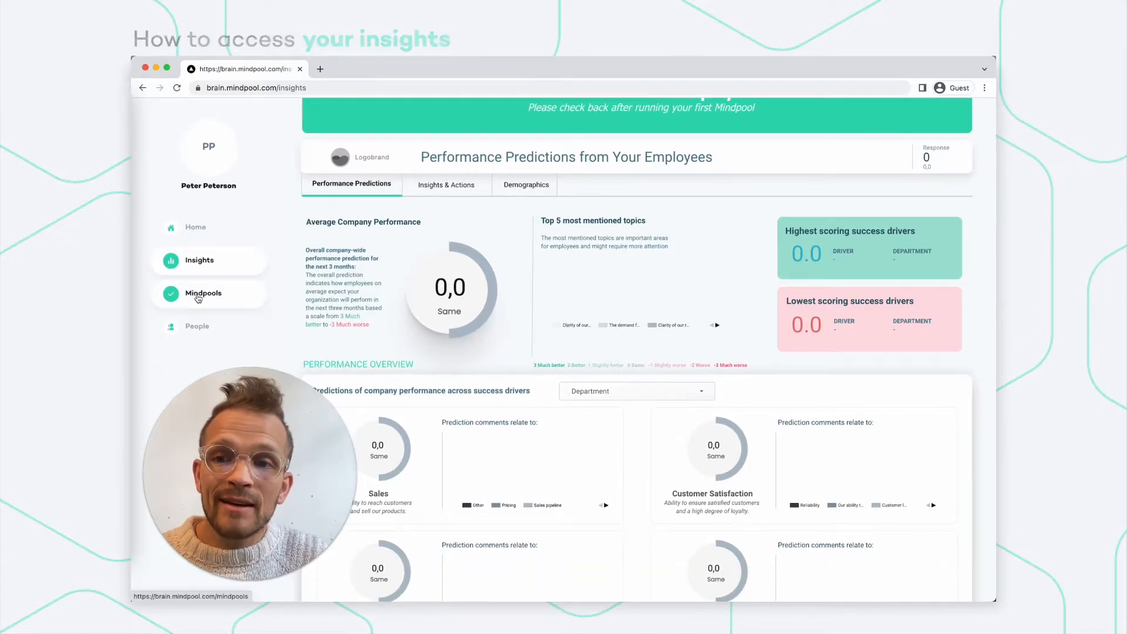
Try creating a Mindpool, dismiss the notice that departments and employees are needed, then go to People.
left_click(198, 295)
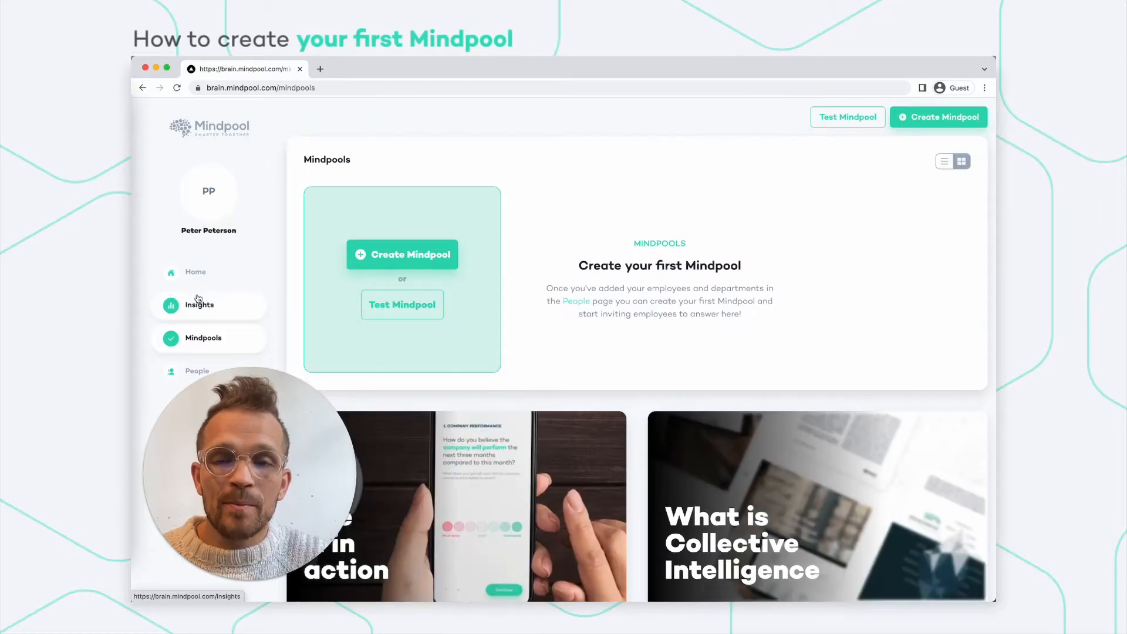
left_click(403, 258)
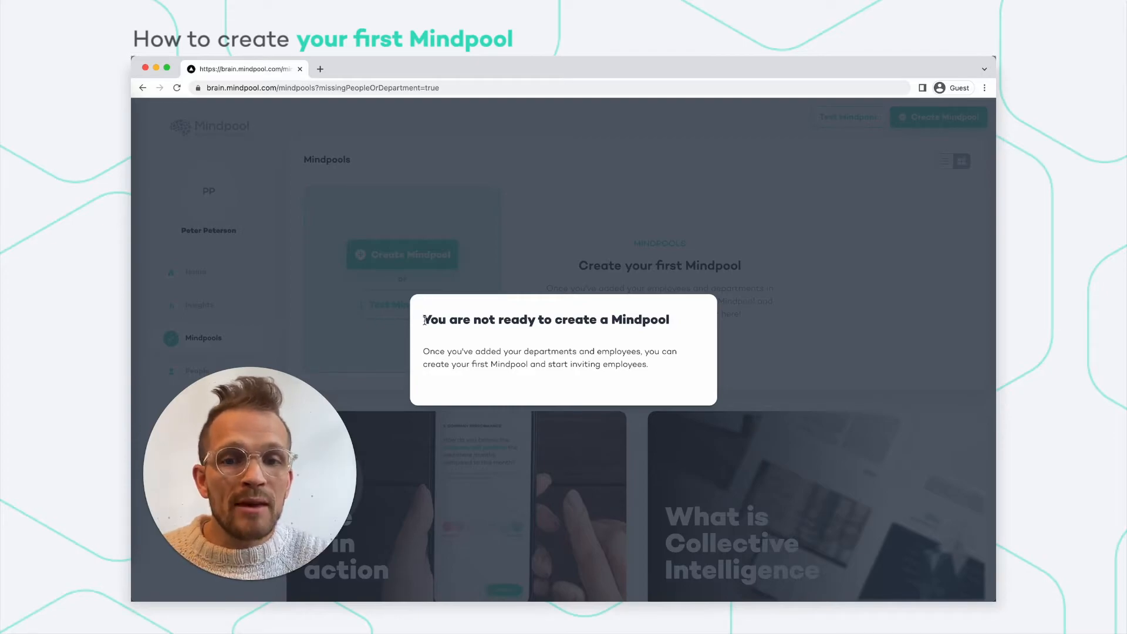
double_click(541, 352)
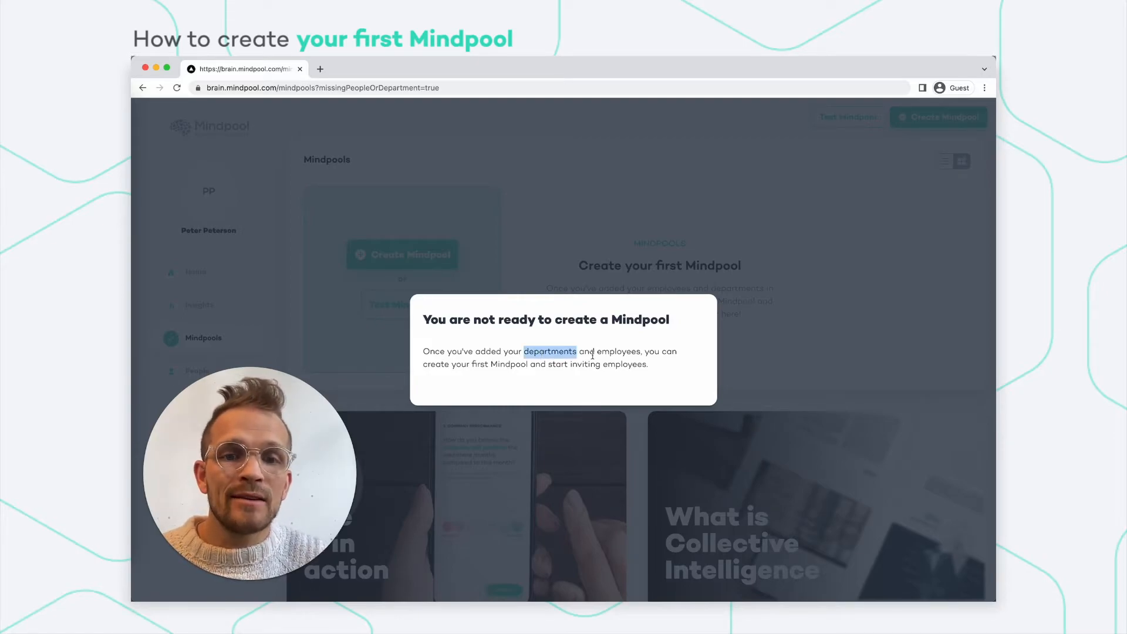
double_click(616, 352)
left_click(623, 246)
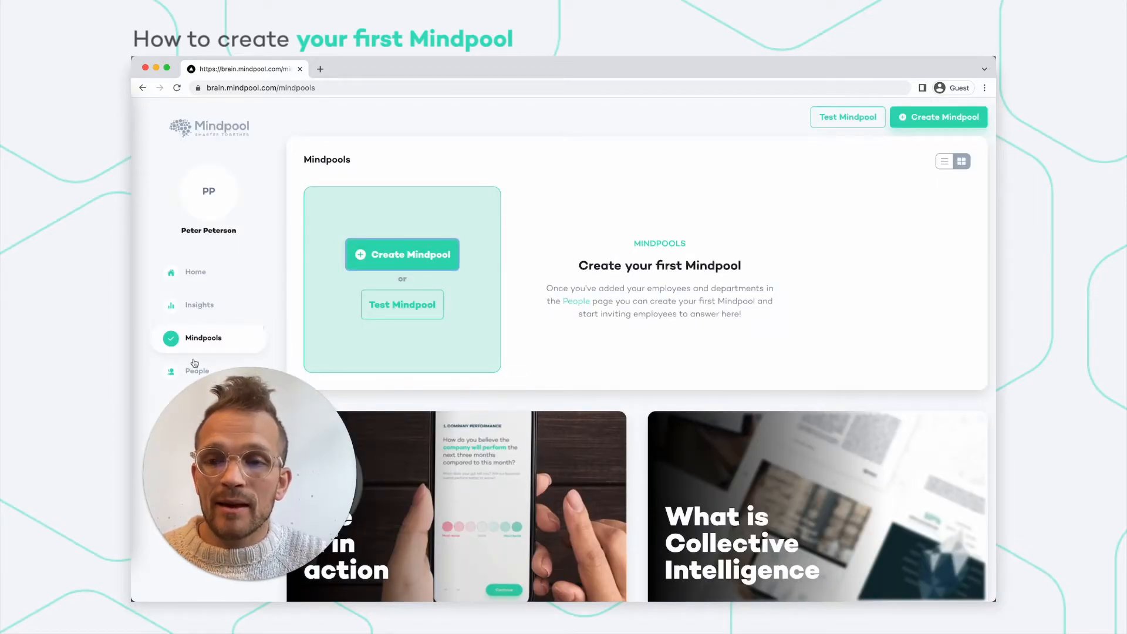
left_click(171, 371)
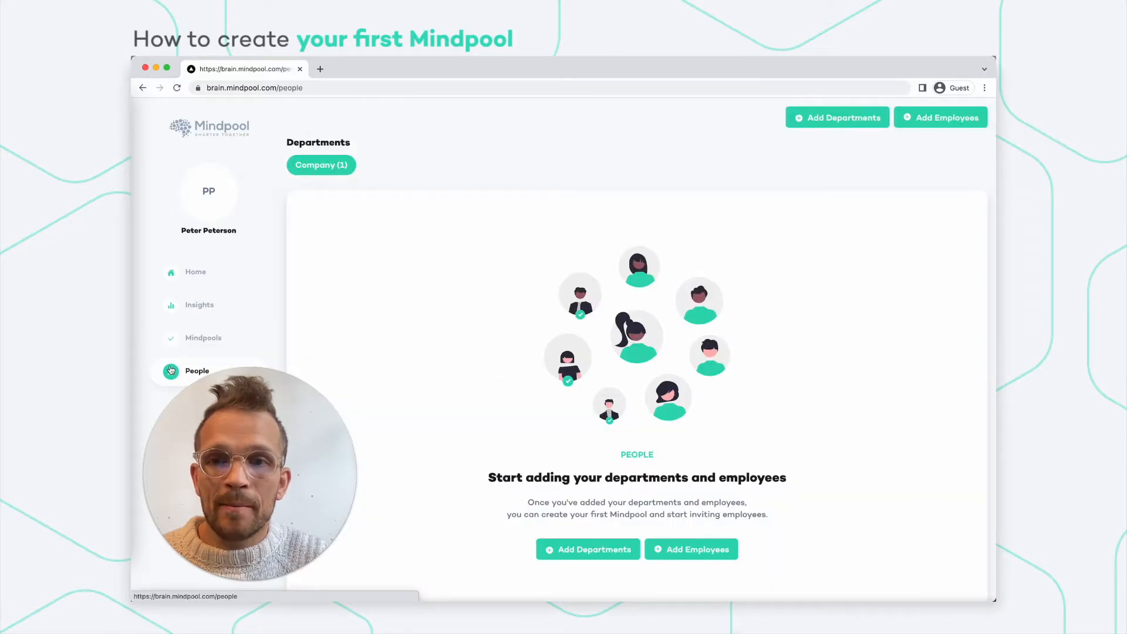
Add the departments IT, Sales and Management.
left_click(590, 555)
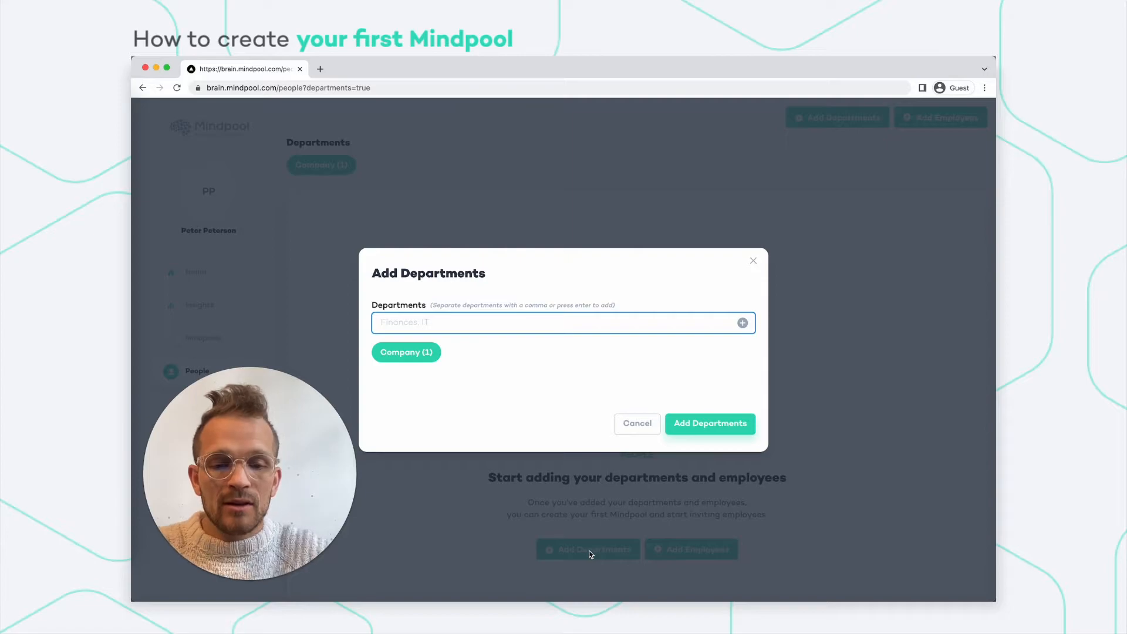
type("IT")
key("Return")
type("Sales")
key("Return")
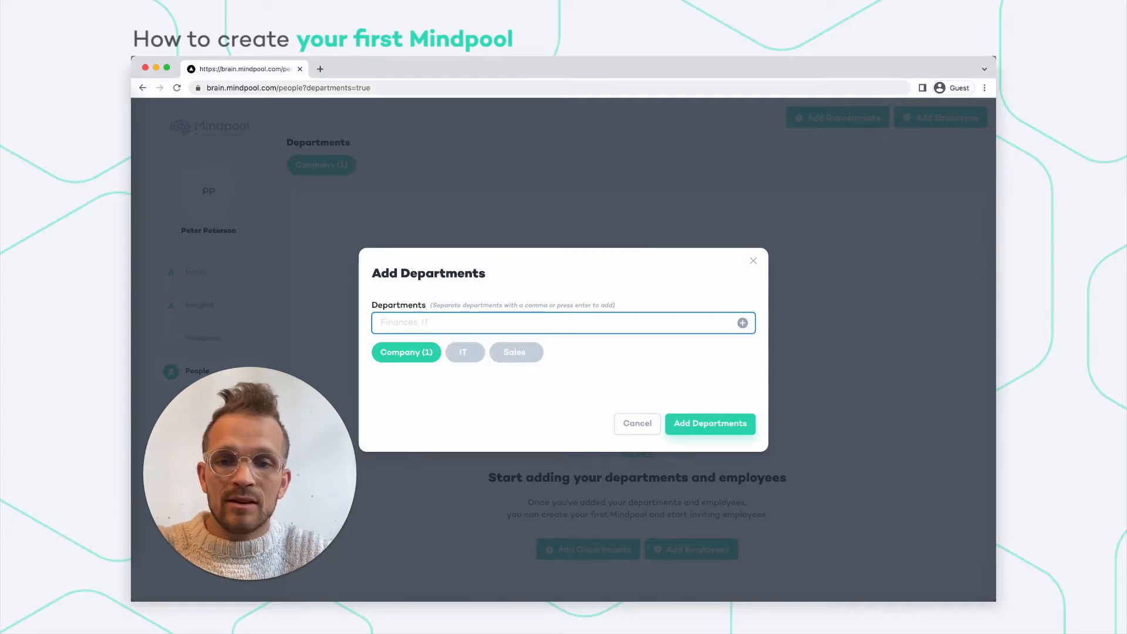
type("Manag")
type("eme")
key("BackSpace")
type("ment")
key("Return")
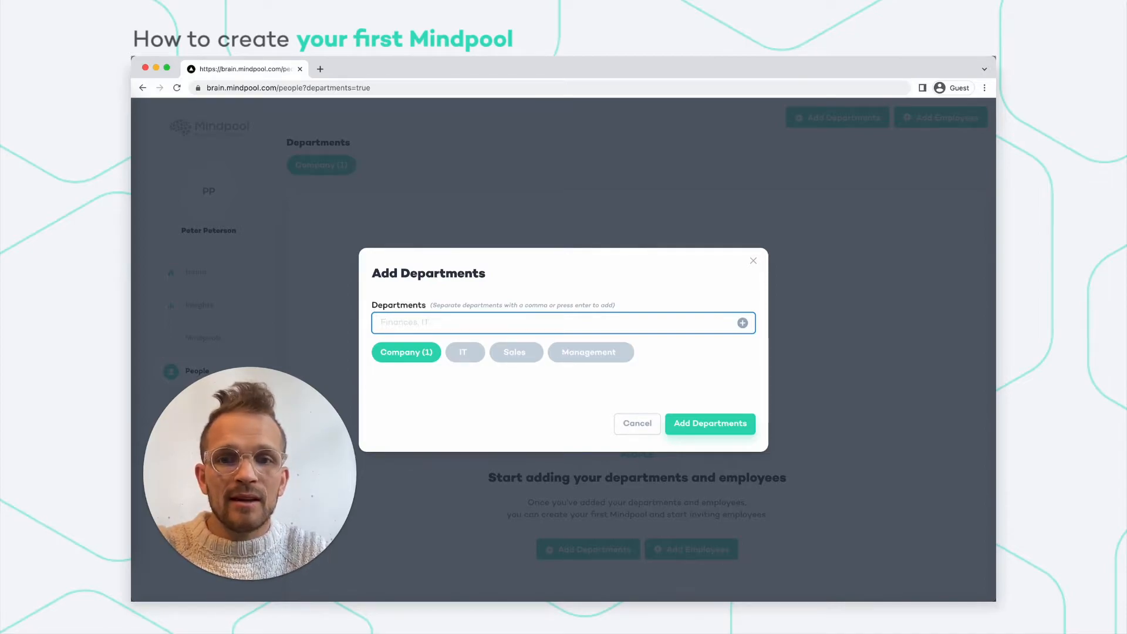
left_click(703, 428)
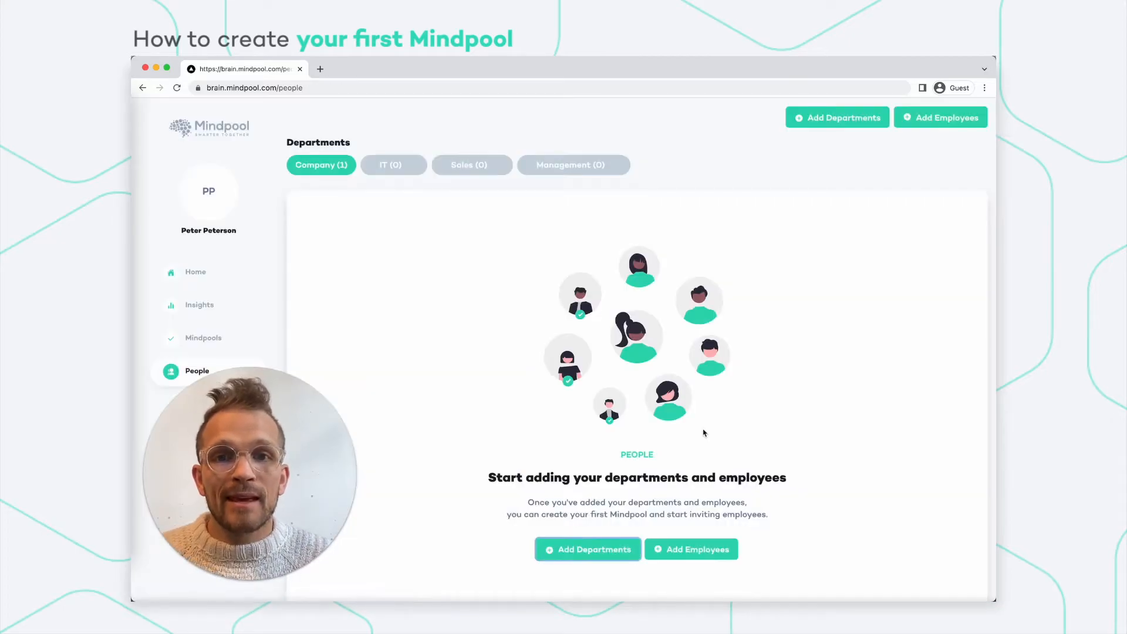
Add one employee by e-mail address as a Respondent, skipping the file upload.
left_click(696, 550)
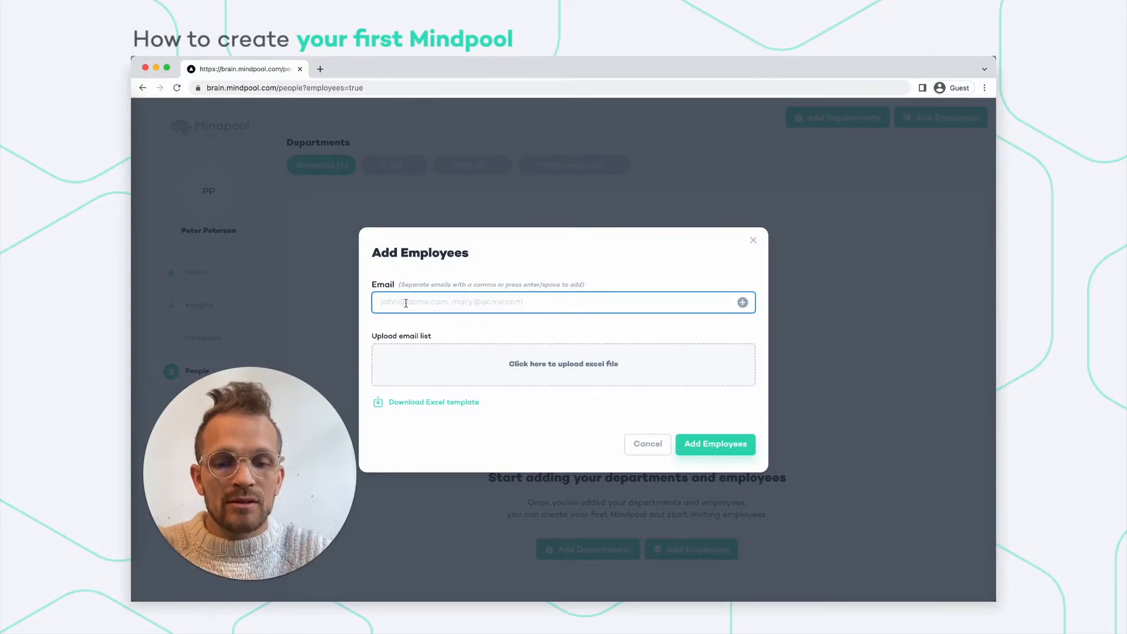
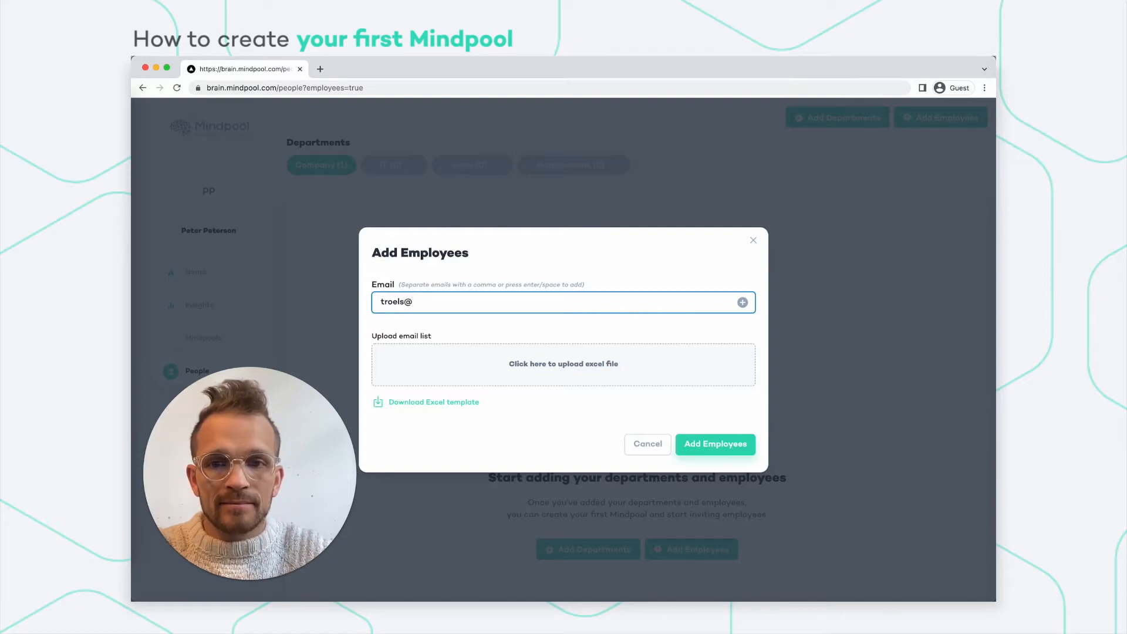
key("Return")
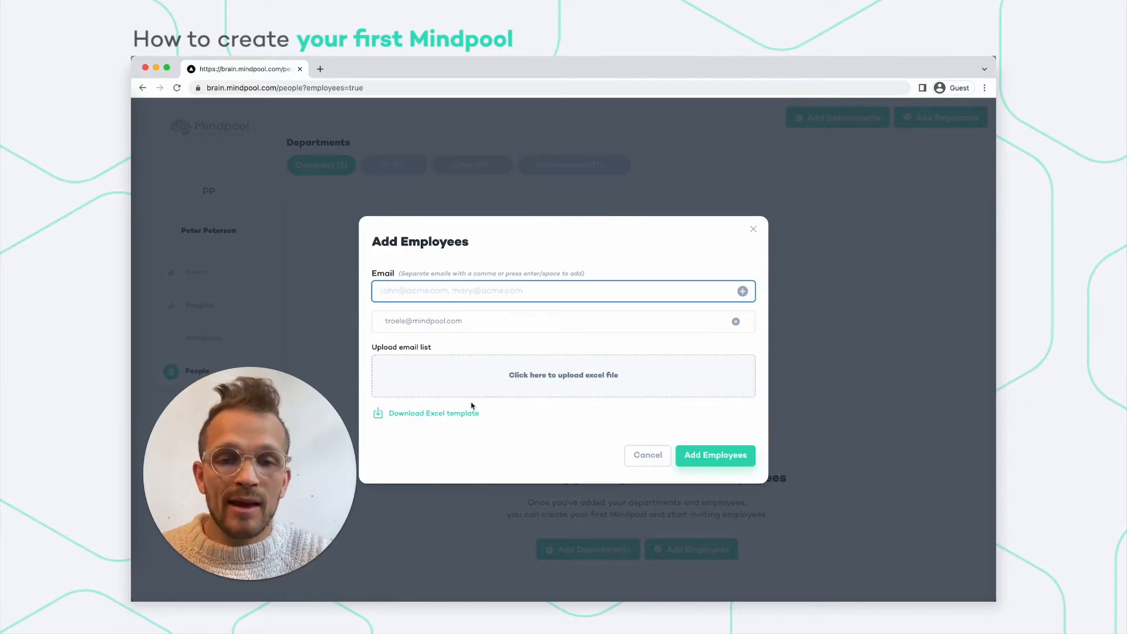
left_click(523, 386)
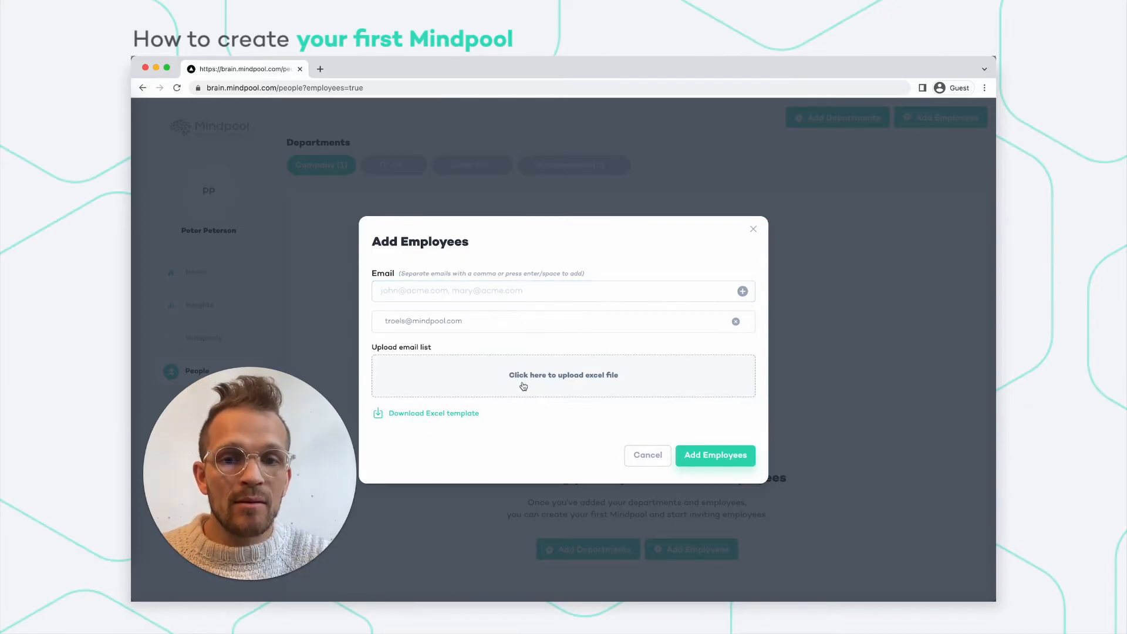
left_click(684, 433)
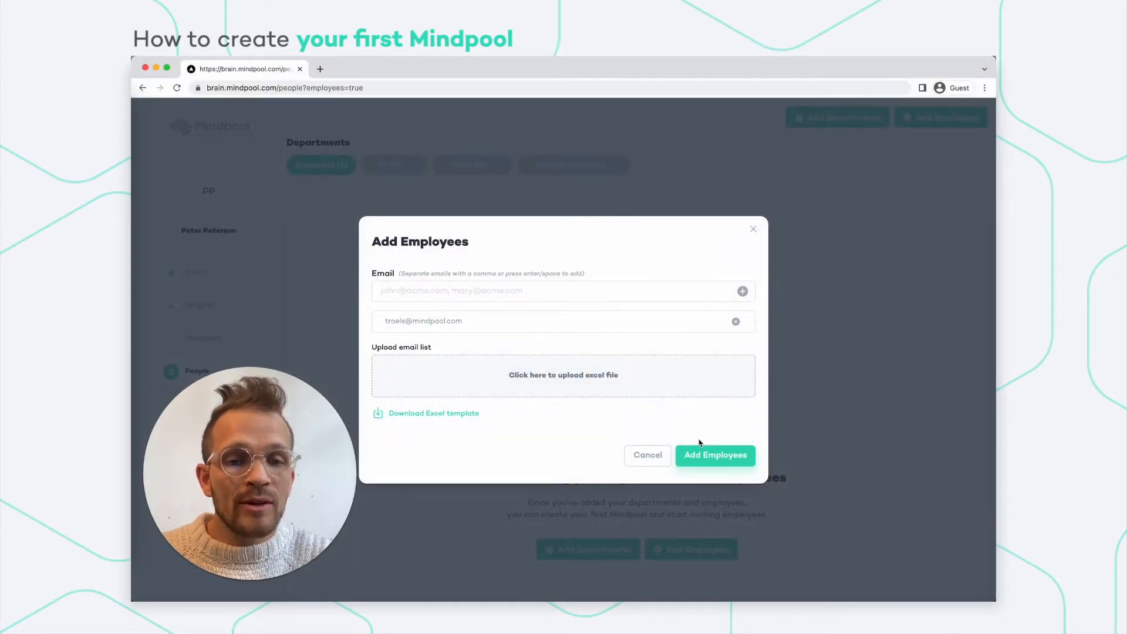
left_click(700, 456)
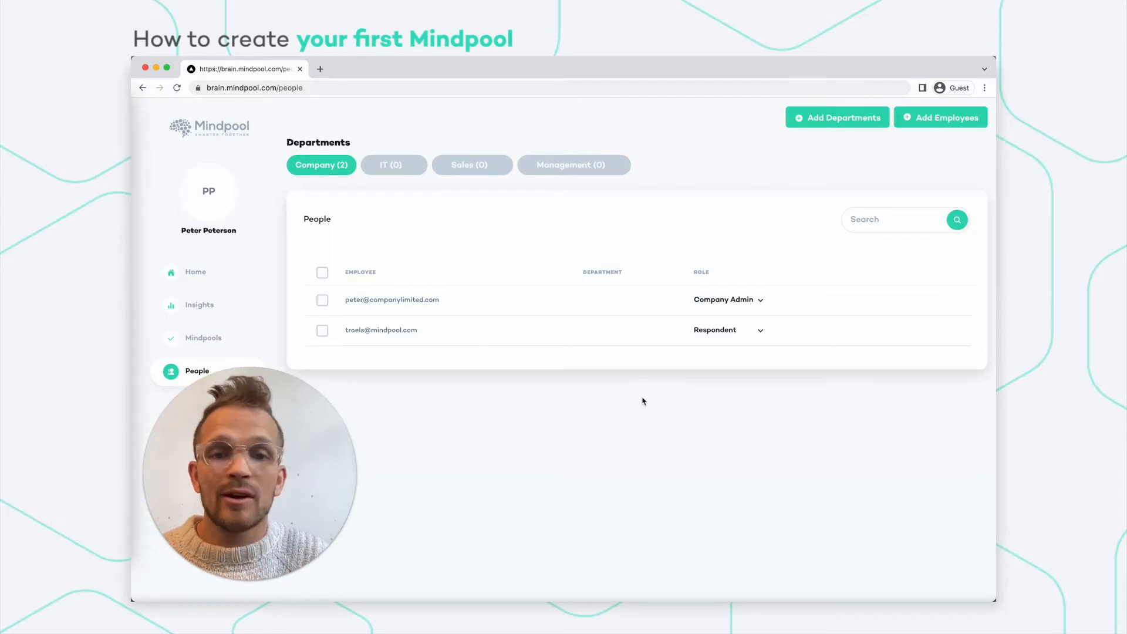
Check the second employee's role options, keep Respondent, and return to the Mindpools page.
left_click(713, 330)
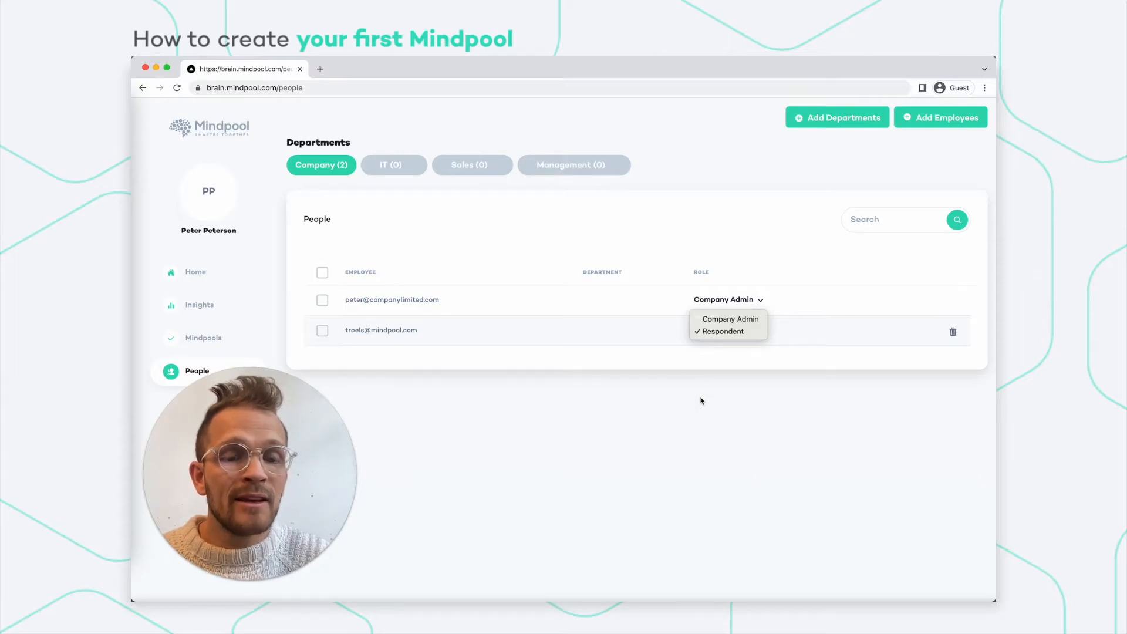
left_click(700, 401)
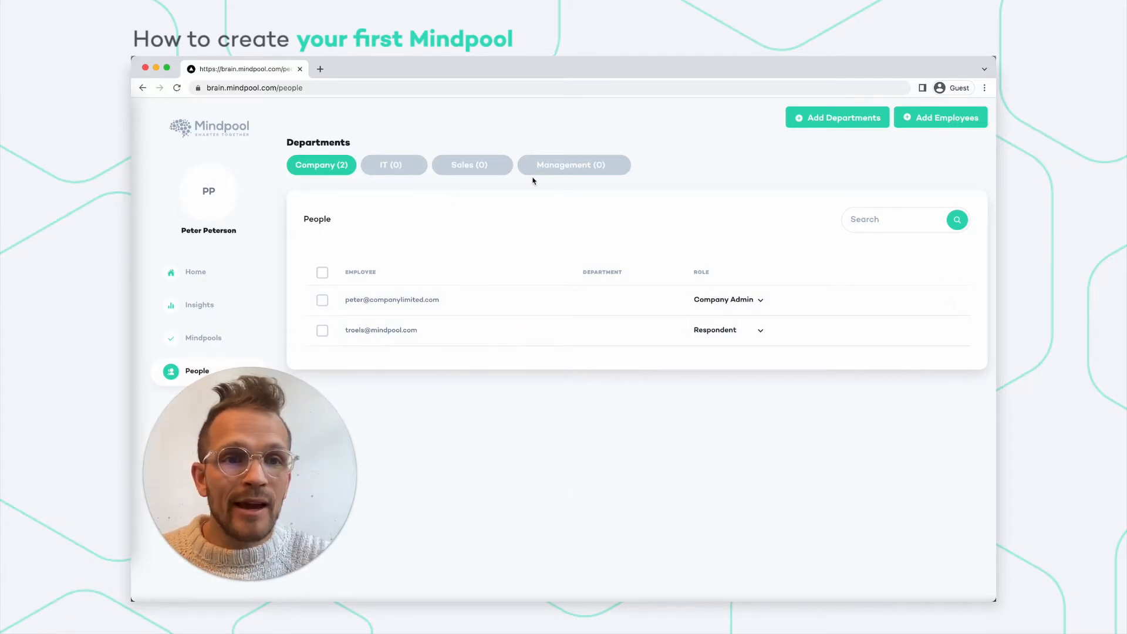
left_click(205, 339)
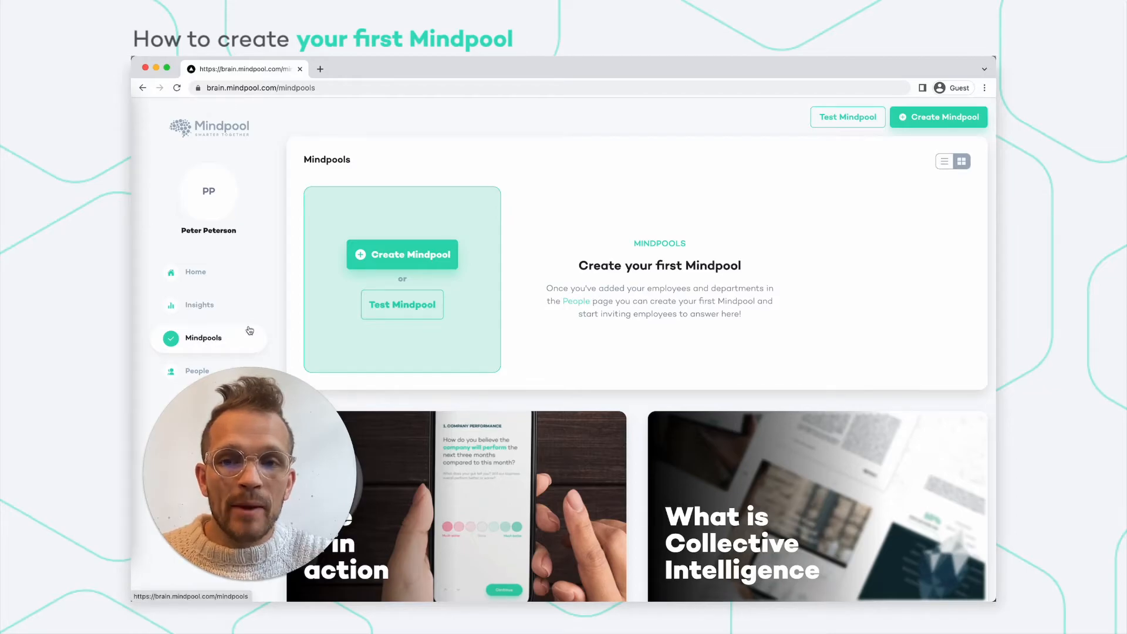
Create 'Mindpool April' starting 1 April 2022 and send it to all employees.
left_click(406, 258)
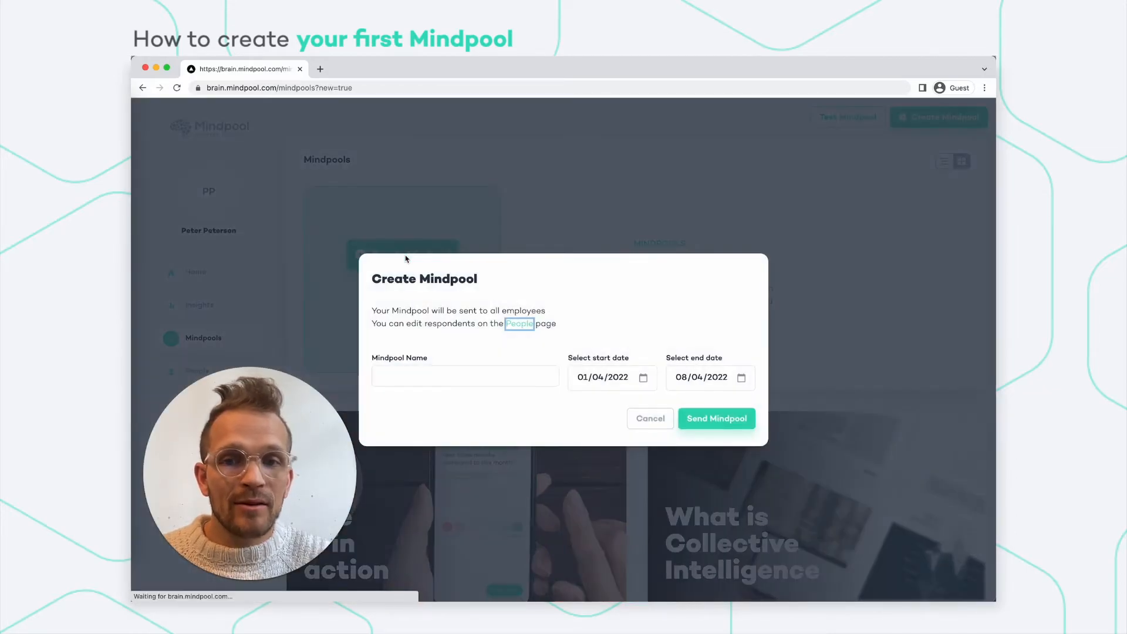
left_click(423, 370)
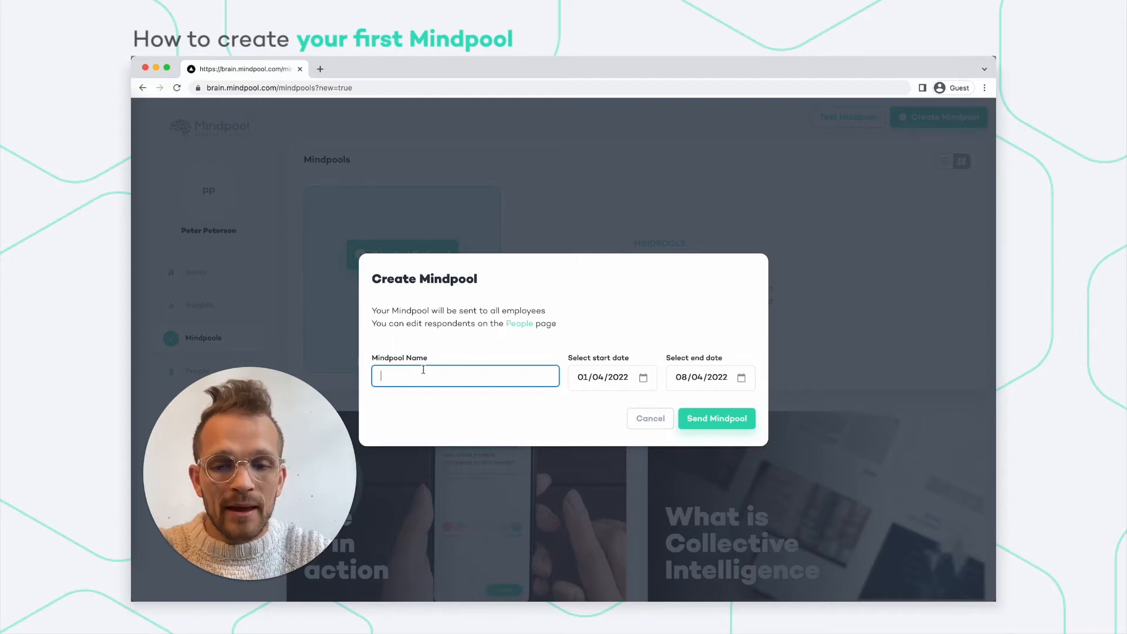
type("Mindpool")
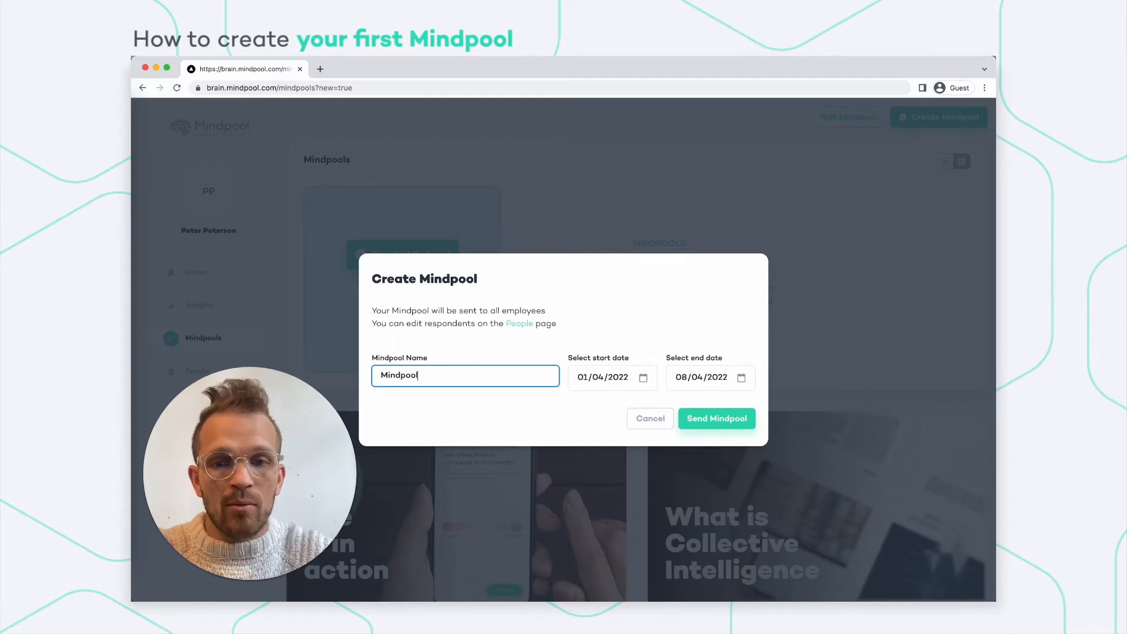
type(" April")
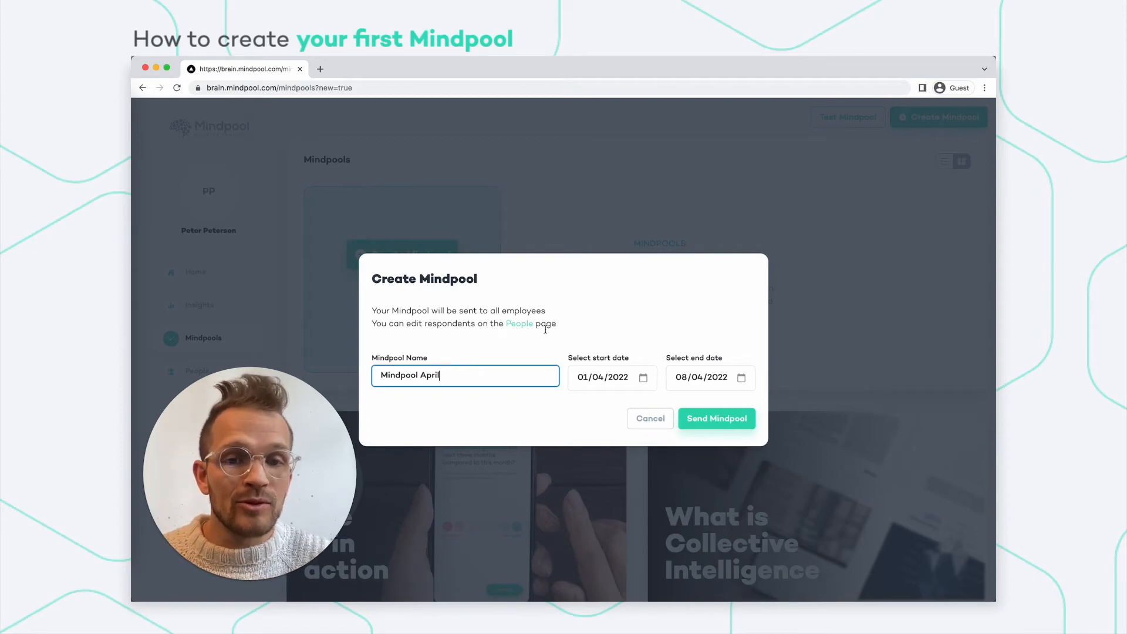
left_click(598, 377)
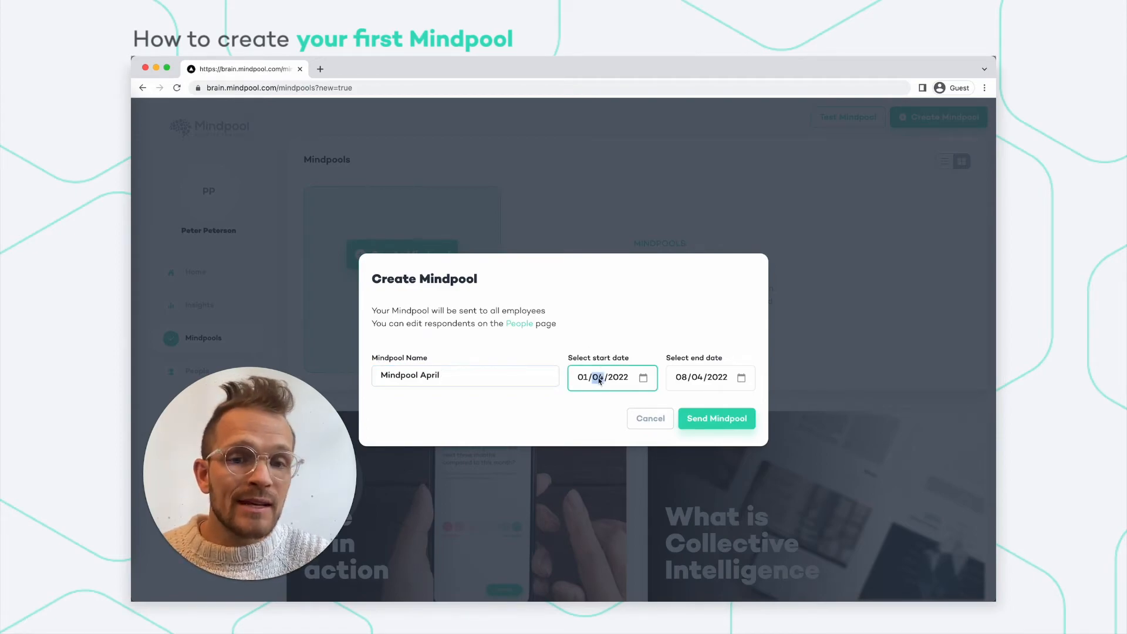
left_click(643, 378)
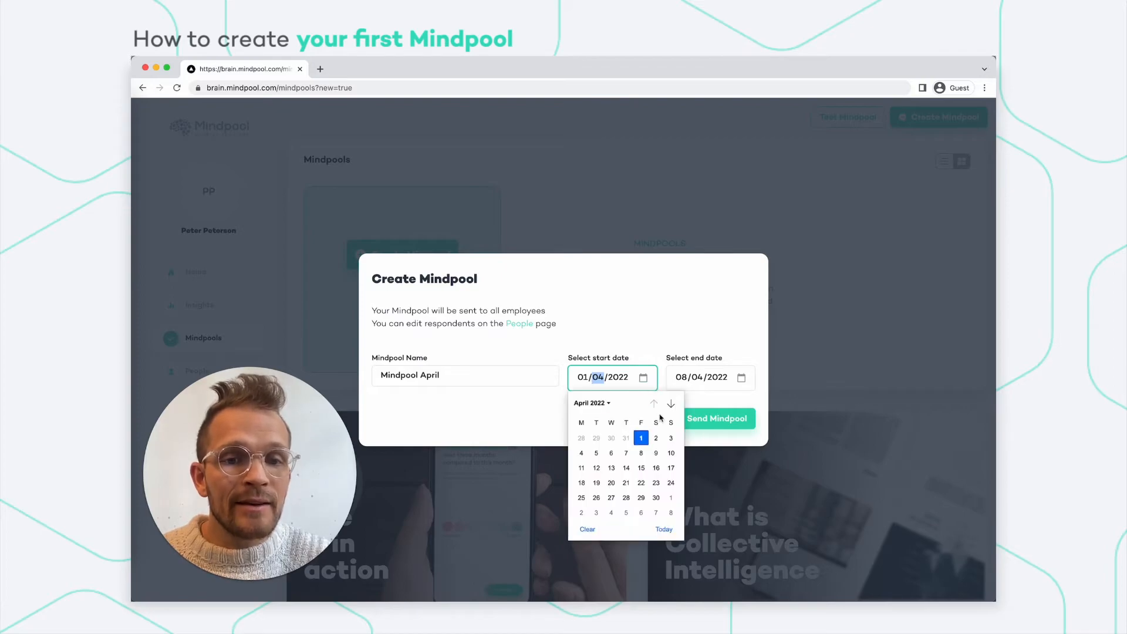
left_click(622, 318)
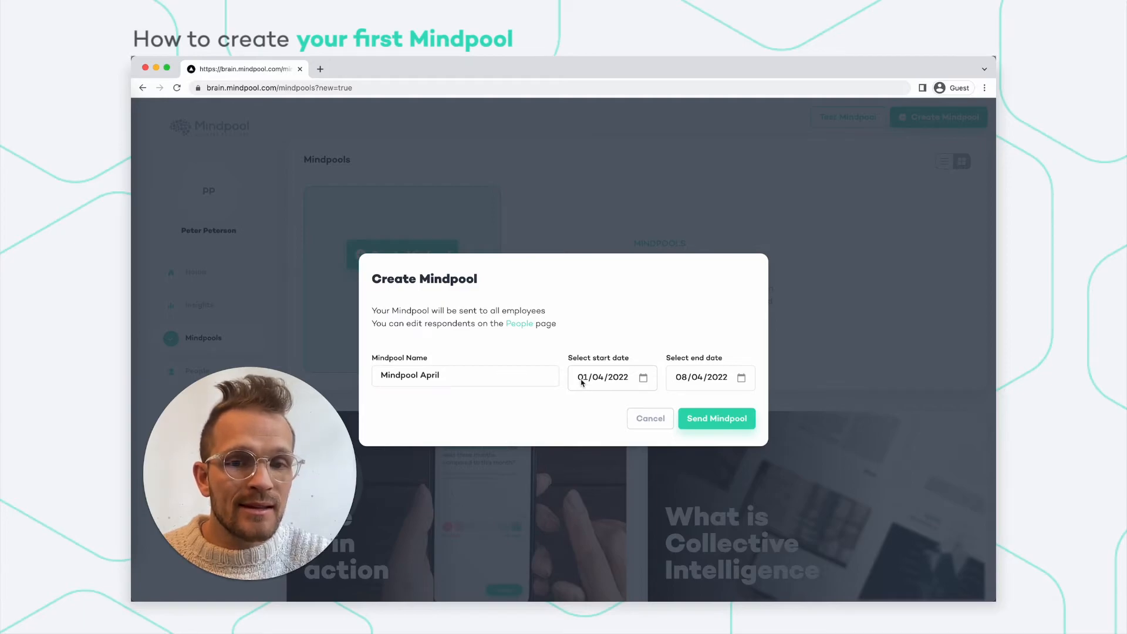
left_click(719, 422)
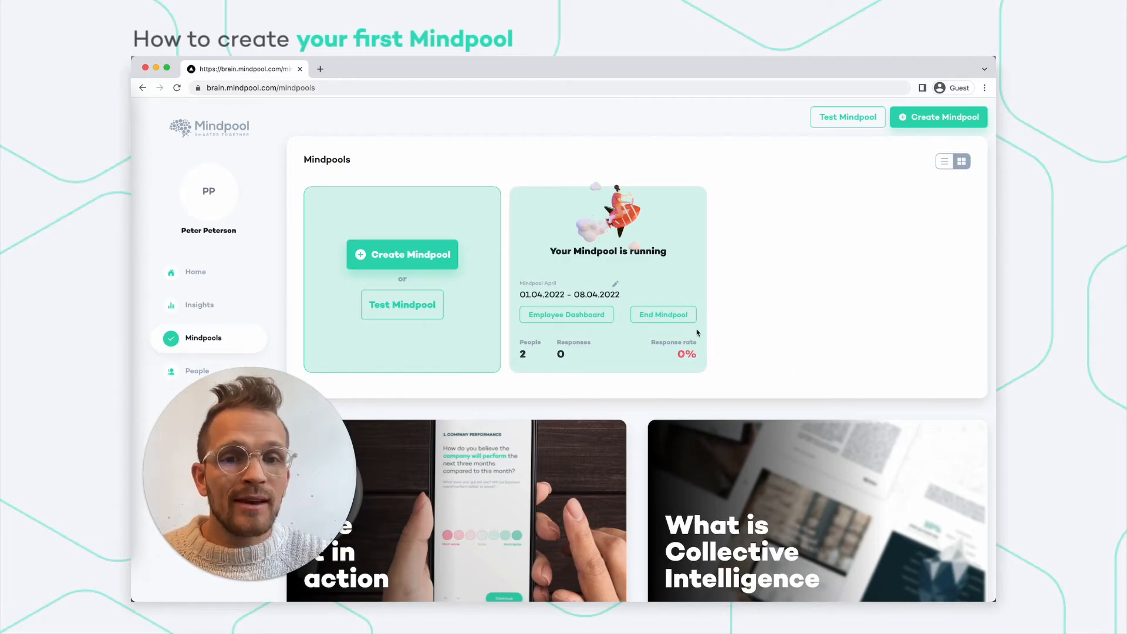
Open the employee dashboard from the running Mindpool April card.
left_click(566, 315)
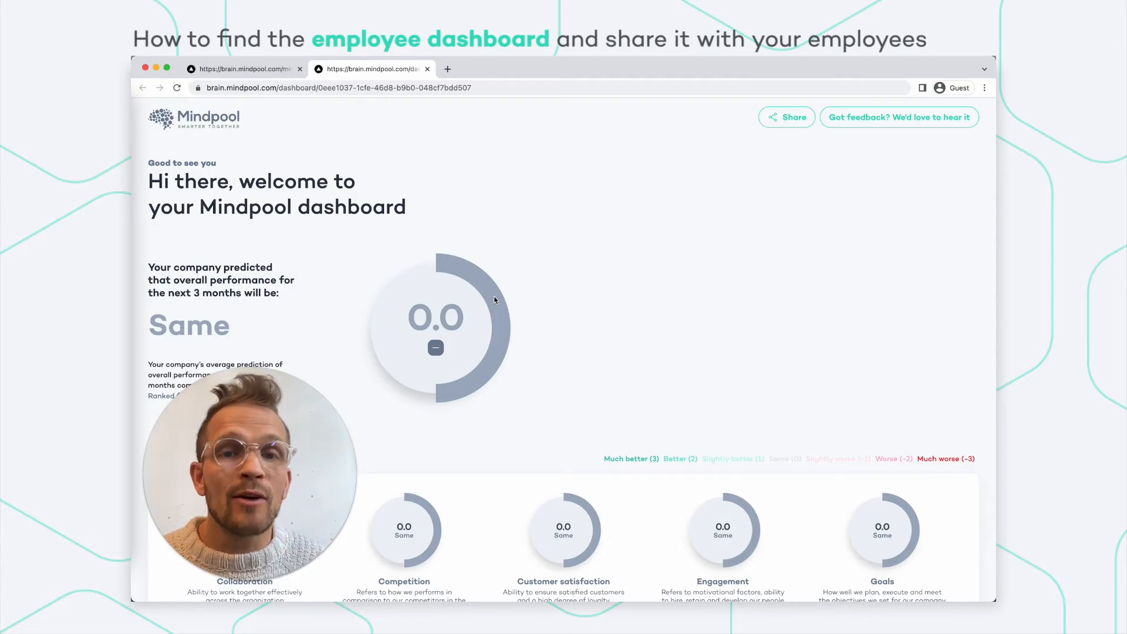
Copy the employee dashboard's share link from the Share dialog, then close the dialog.
scroll(574, 326, "down", 1)
scroll(573, 324, "down", 1)
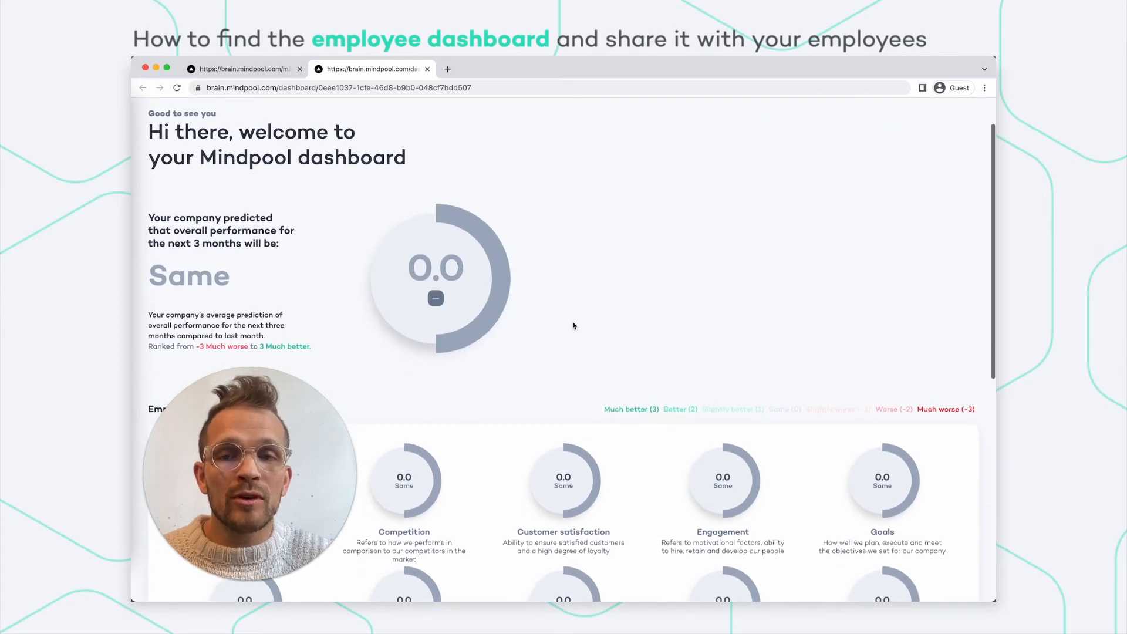
scroll(517, 193, "up", 2)
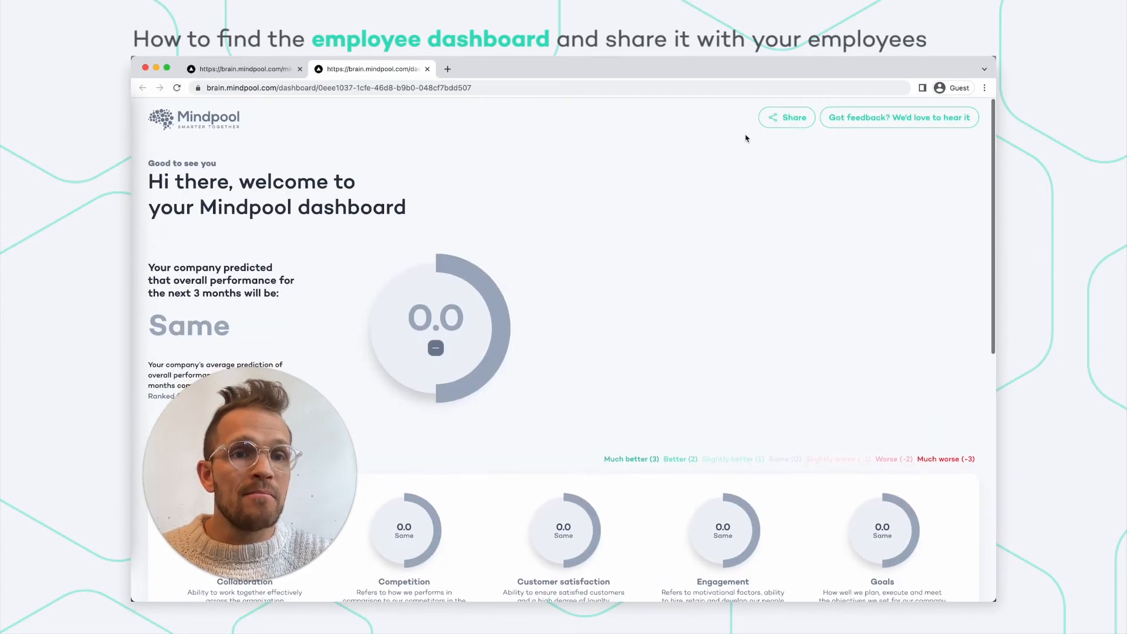
left_click(776, 118)
left_click(702, 363)
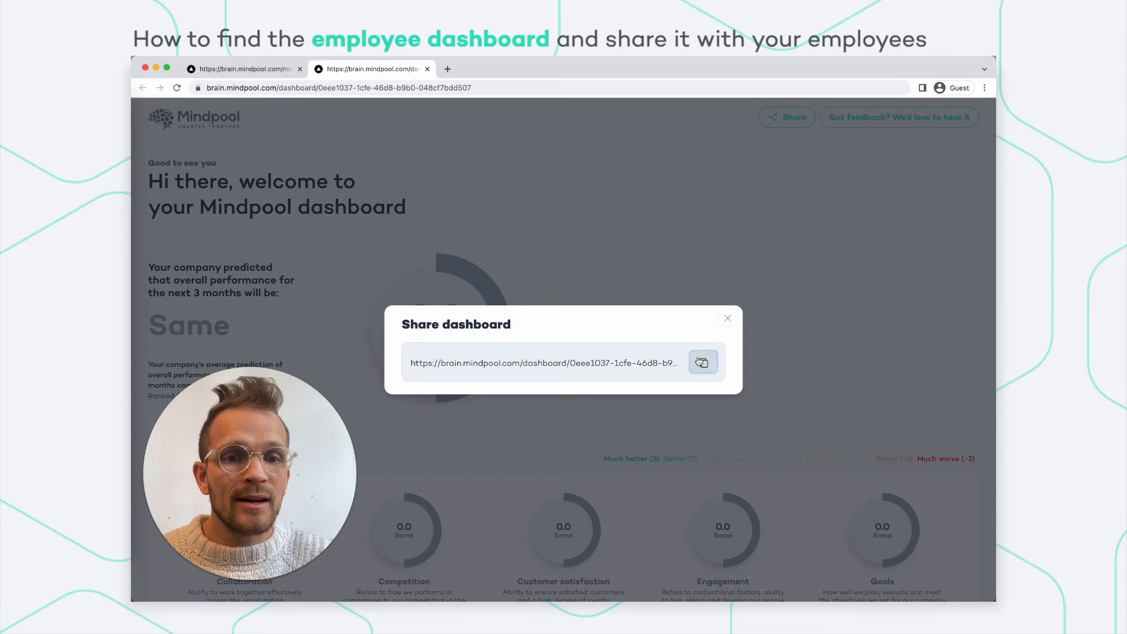
left_click(728, 320)
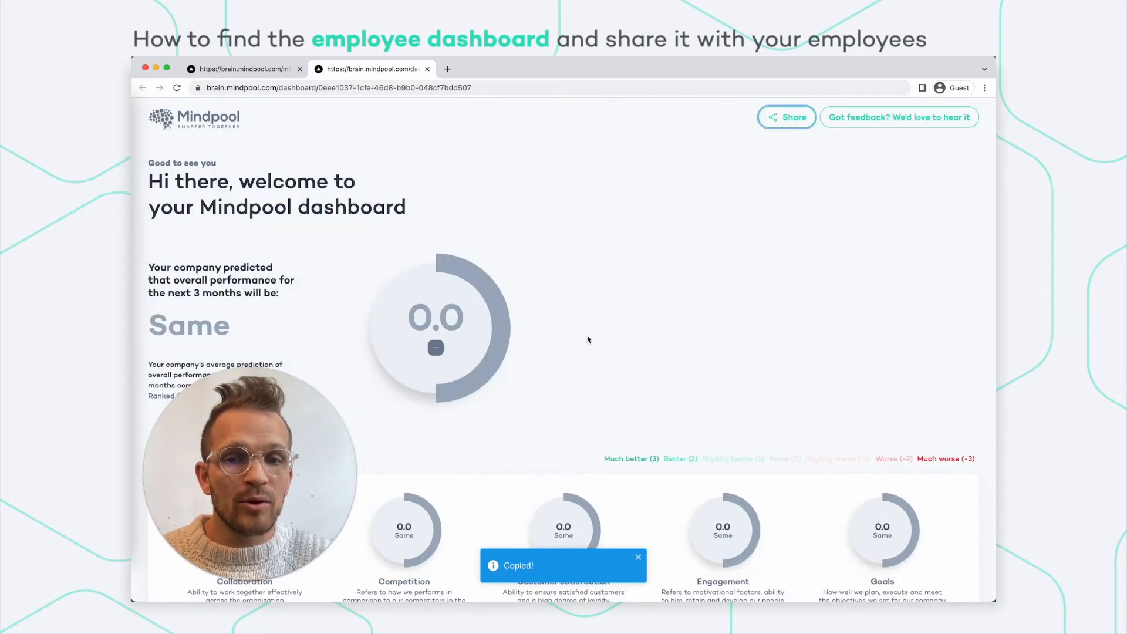
scroll(657, 358, "down", 3)
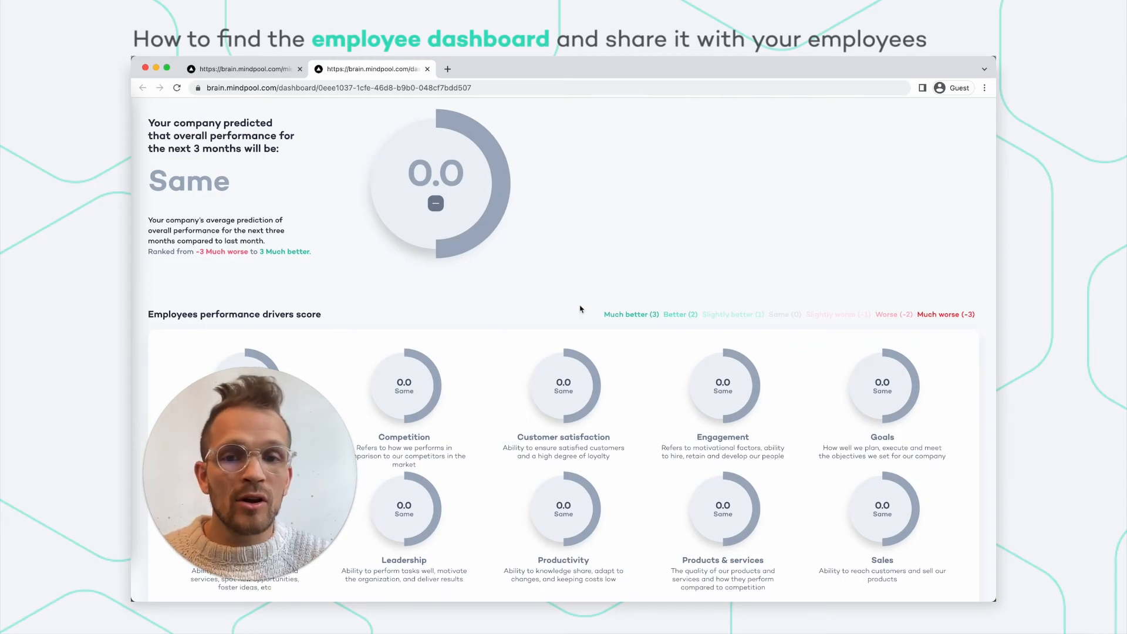
Review the dashboard's 0.0 scores and the Recommendation field, then return to the top.
scroll(488, 379, "down", 1)
scroll(485, 305, "up", 1)
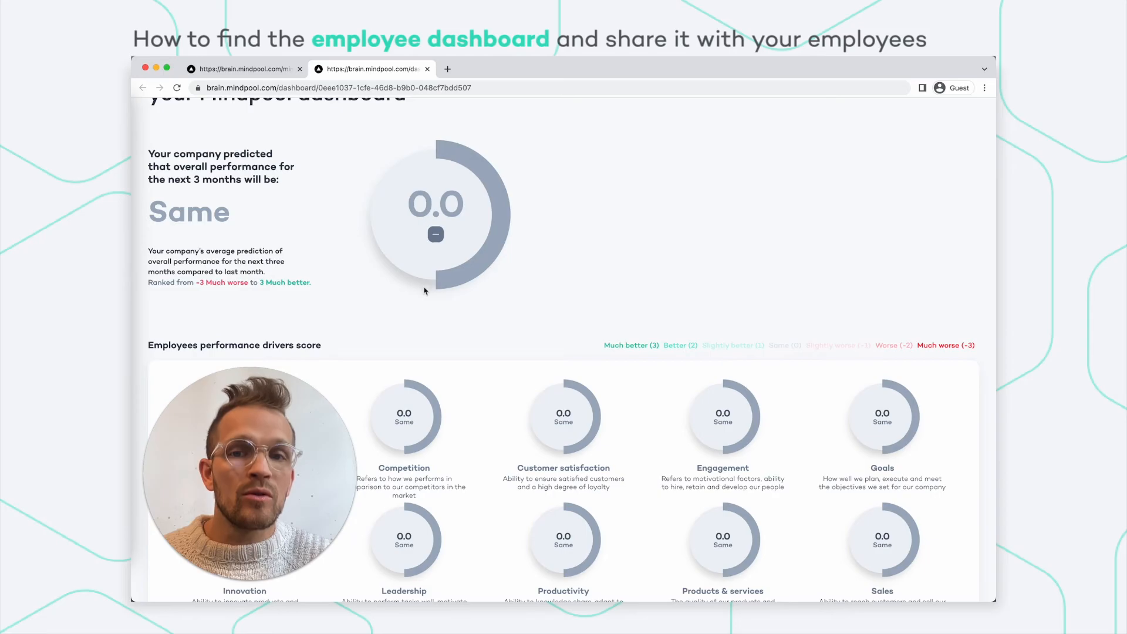
scroll(543, 307, "down", 5)
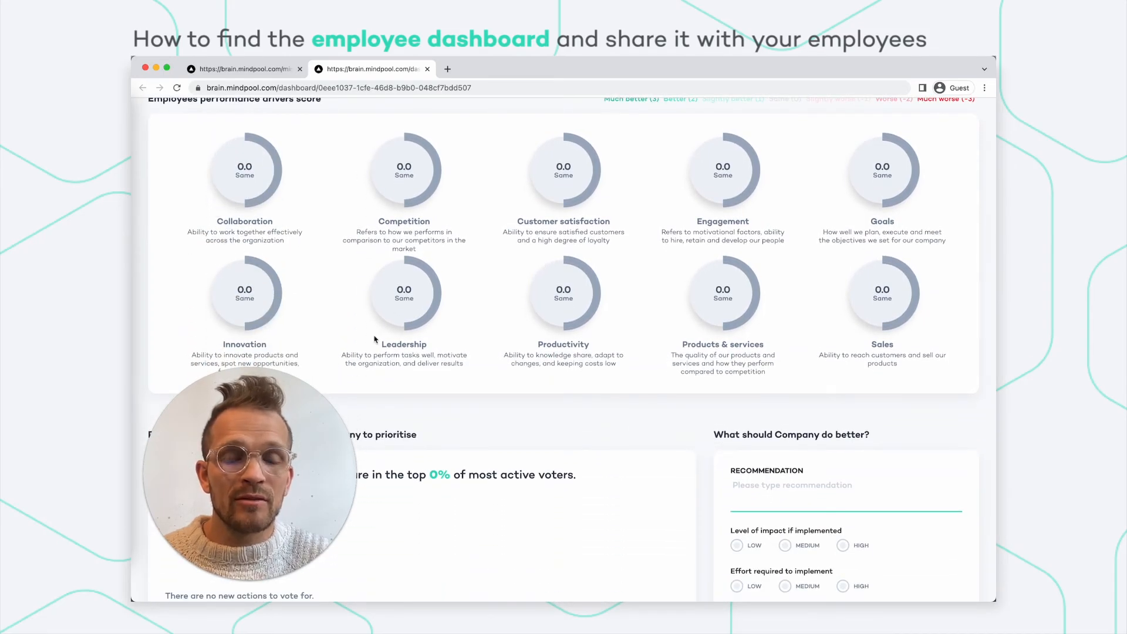
scroll(675, 371, "down", 3)
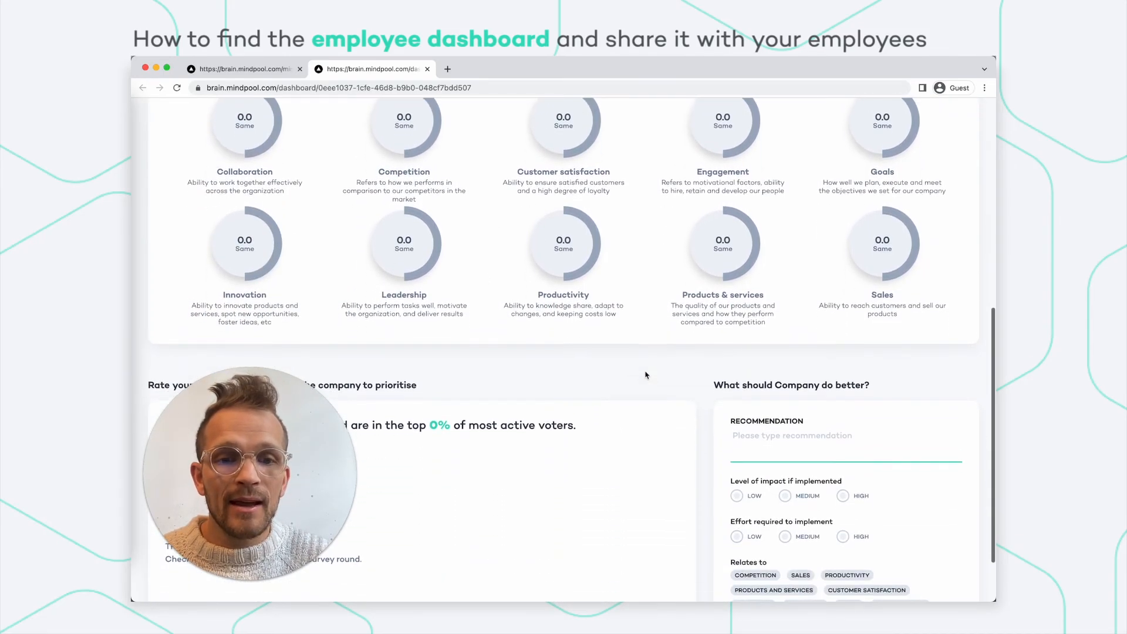
left_click(760, 368)
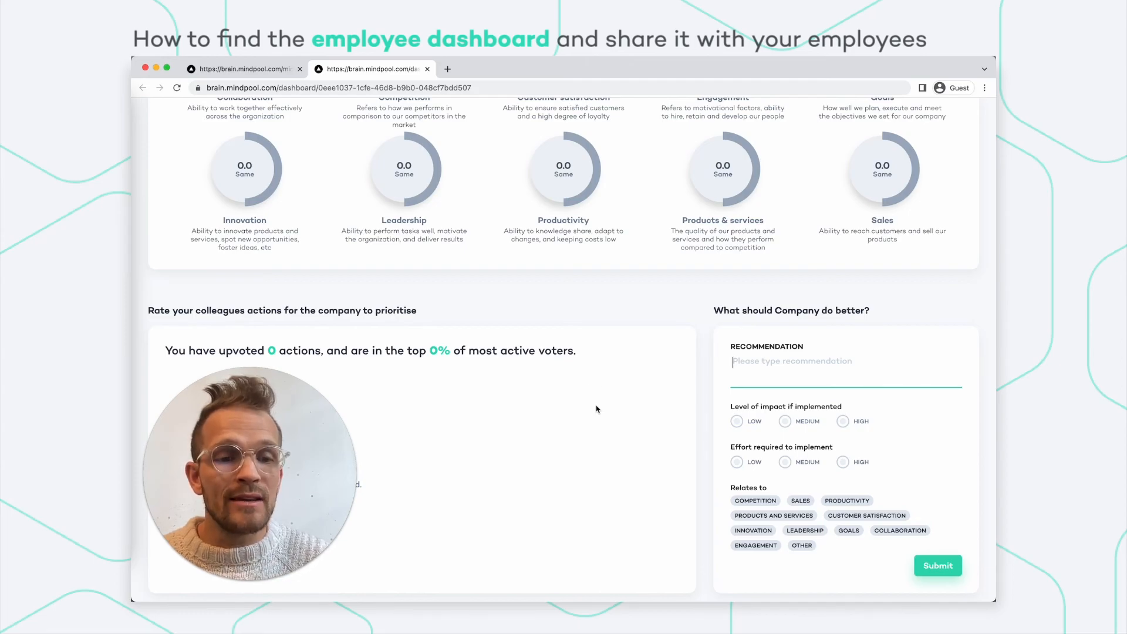
scroll(596, 434, "up", 10)
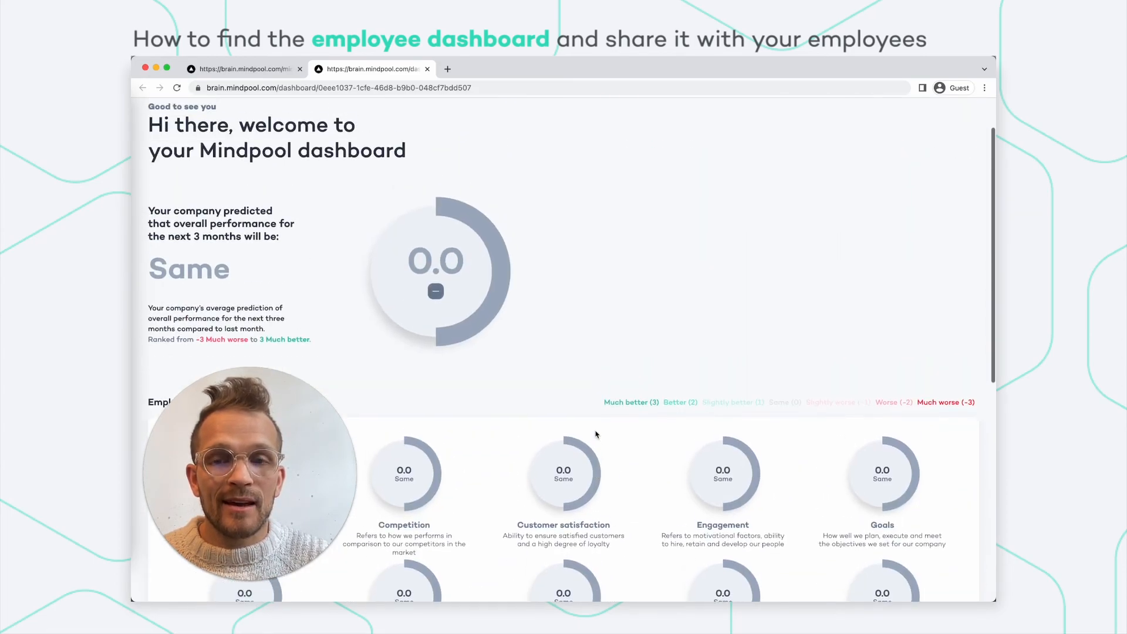
left_click(427, 69)
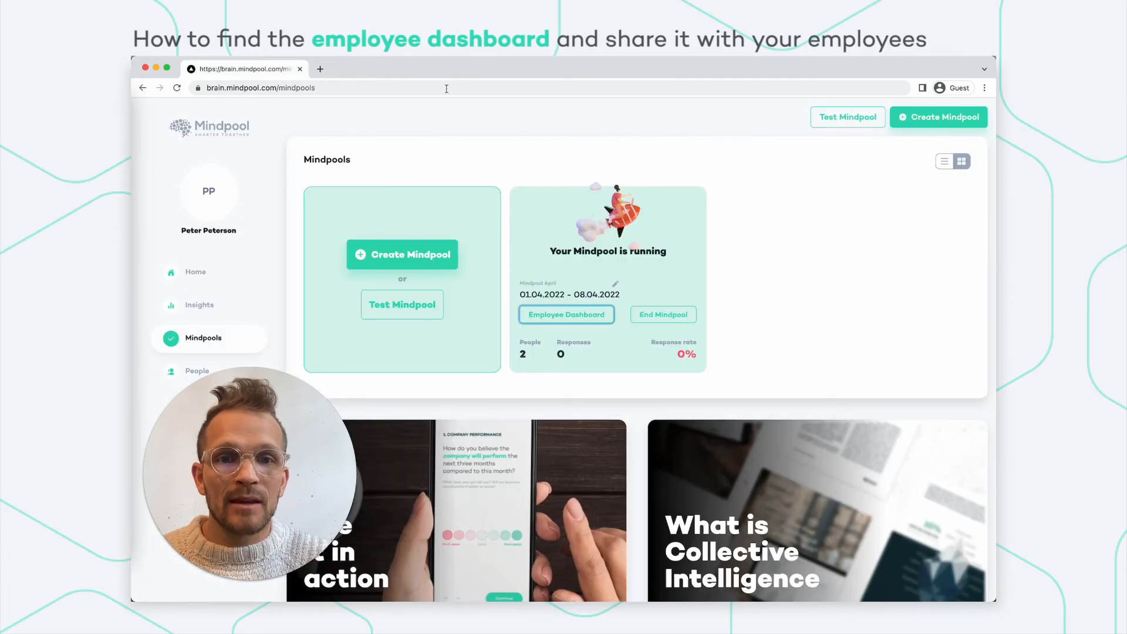